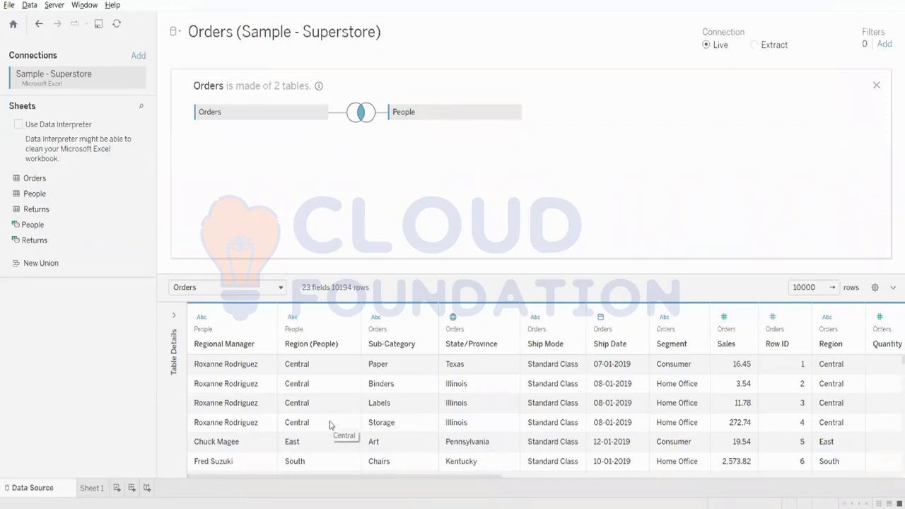
# Step: Close the Orders join view, remove the joined Orders table from the data source, and check Sheet 1
pyautogui.click(877, 86)
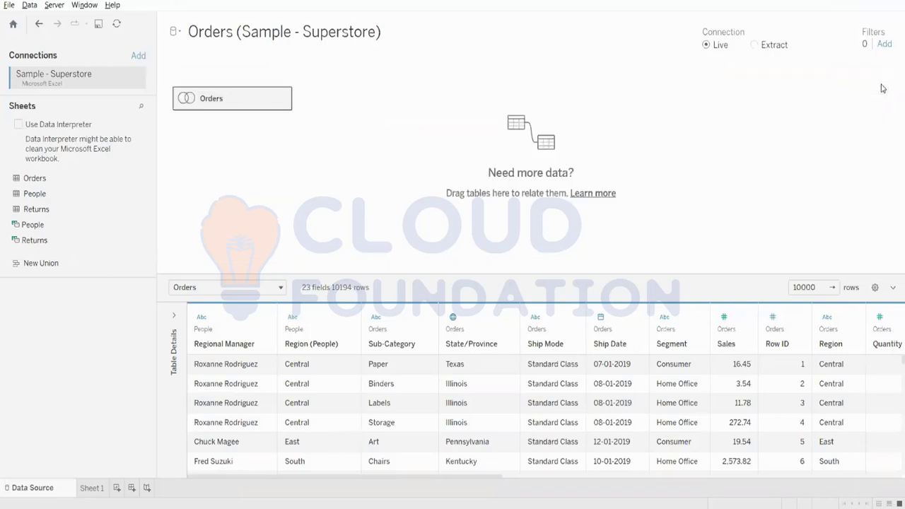
pyautogui.click(284, 99)
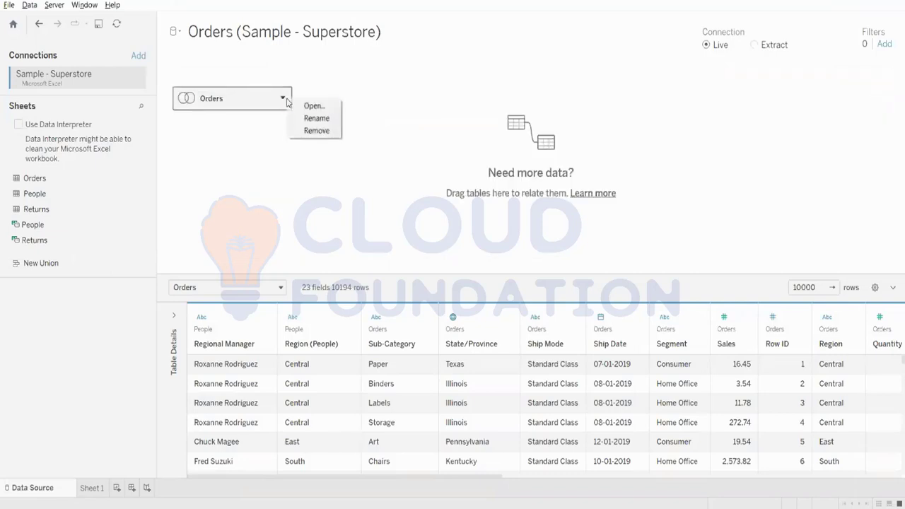
pyautogui.click(313, 132)
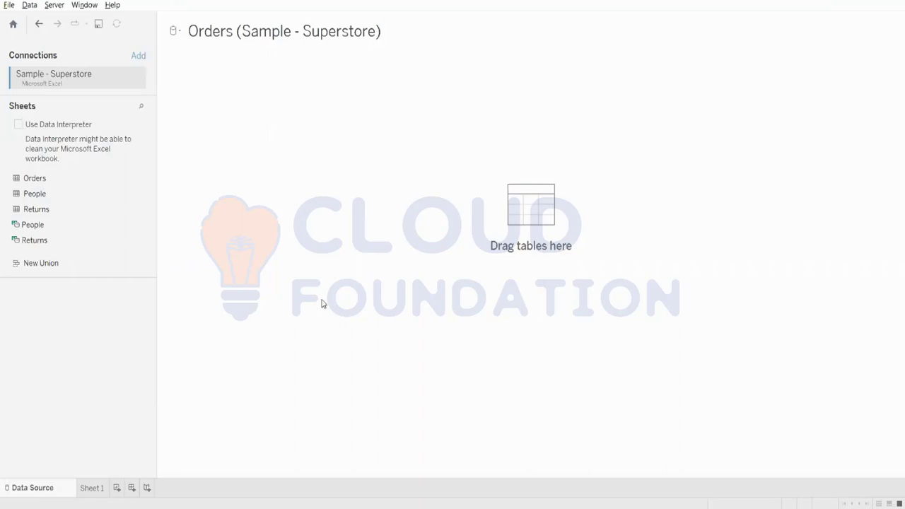
pyautogui.click(103, 491)
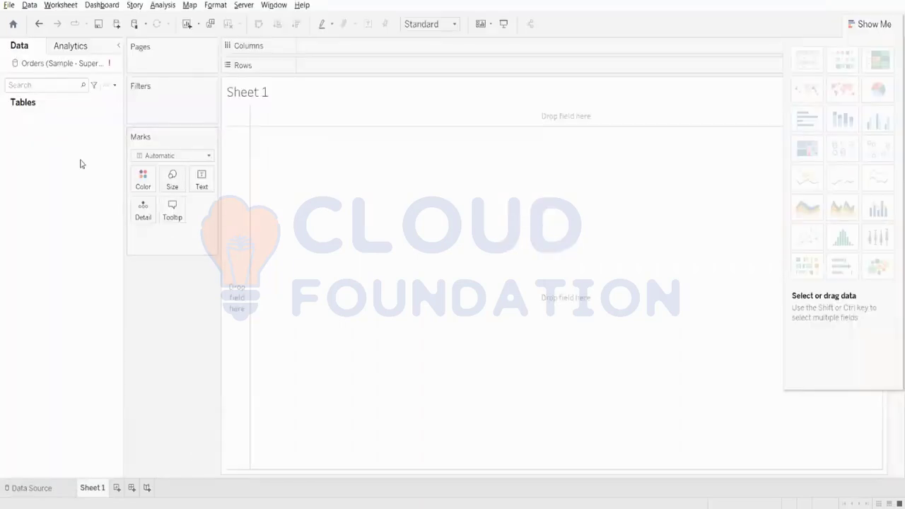
# Step: Add only the Orders table to the data source, collapse its table details, and open Sheet 1
pyautogui.click(28, 488)
pyautogui.moveTo(34, 177); pyautogui.dragTo(330, 149)
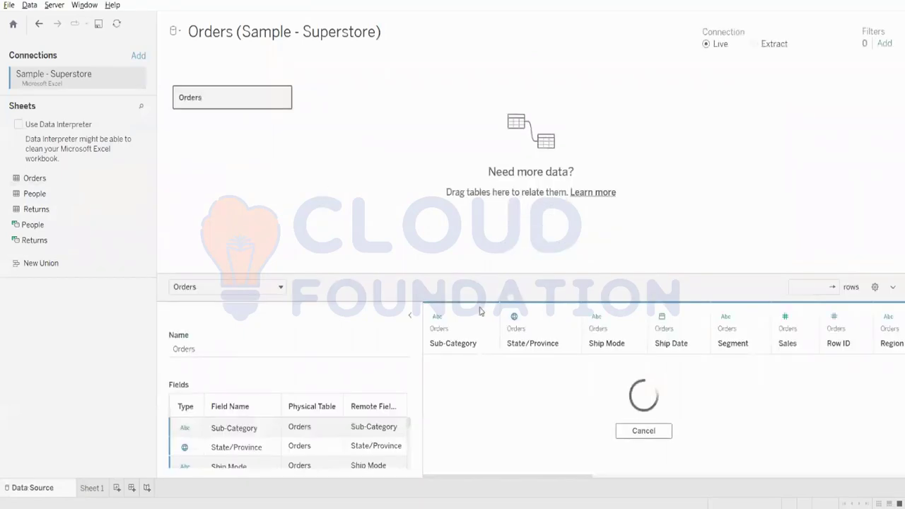
pyautogui.click(412, 317)
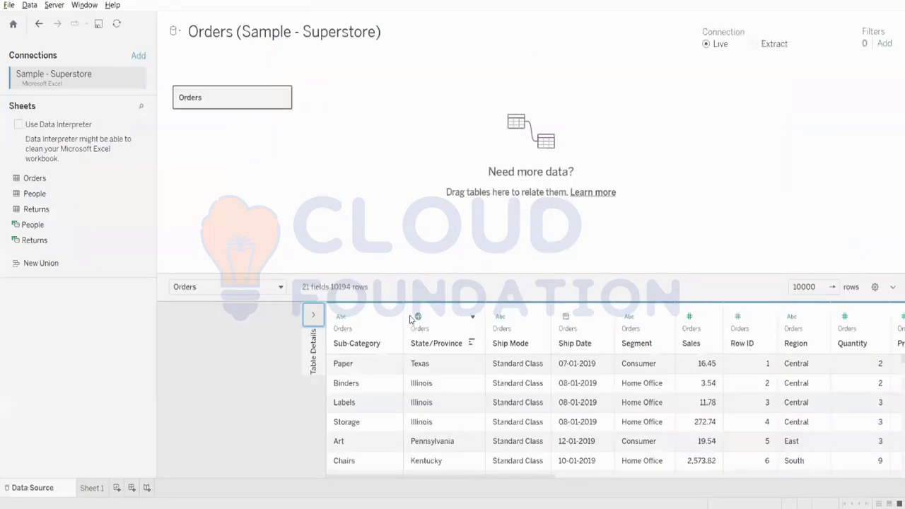
pyautogui.click(92, 488)
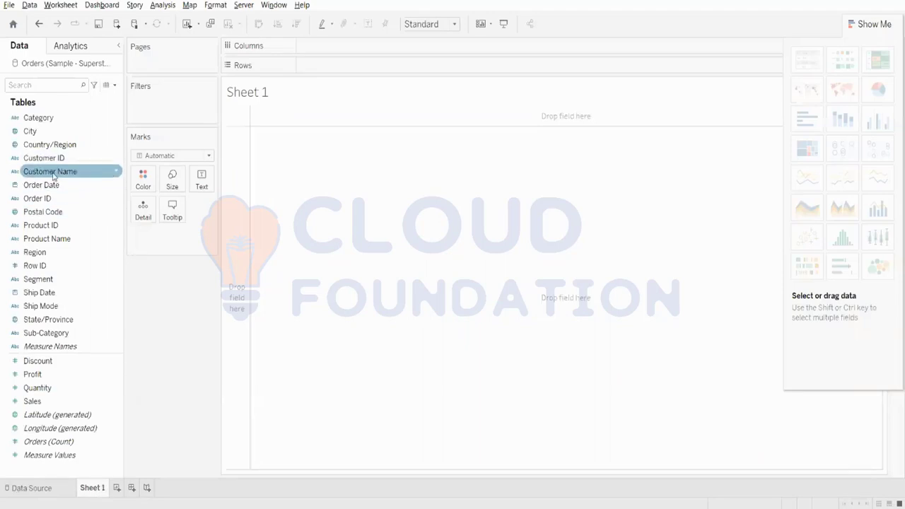
# Step: Examine the fields available for a data source filter and leave without adding one
pyautogui.click(28, 489)
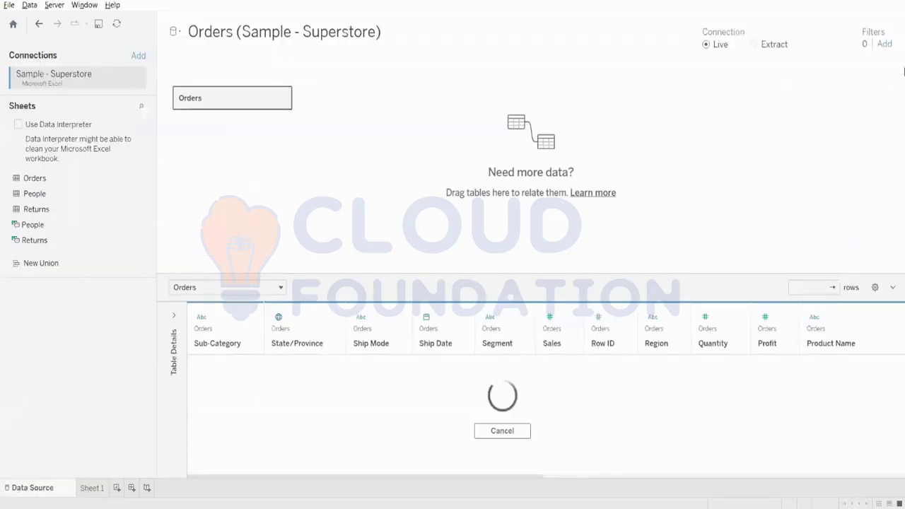
pyautogui.click(887, 45)
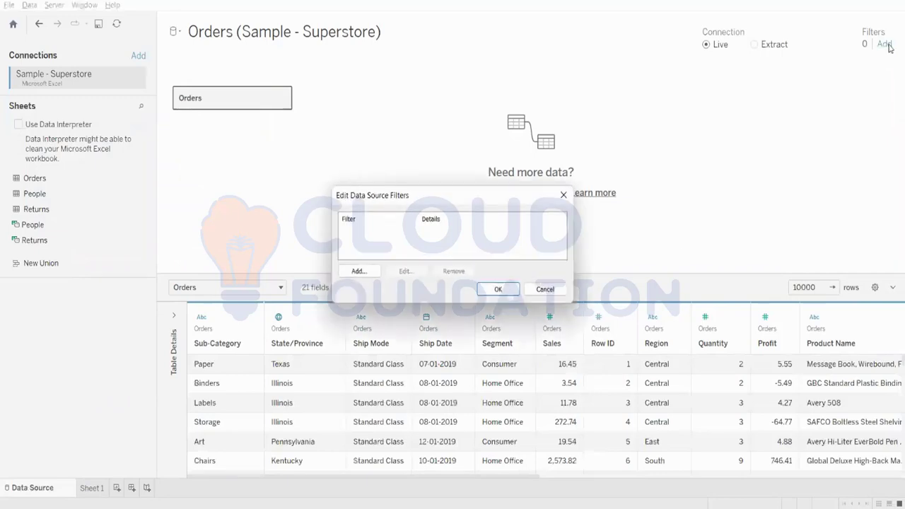
pyautogui.click(376, 273)
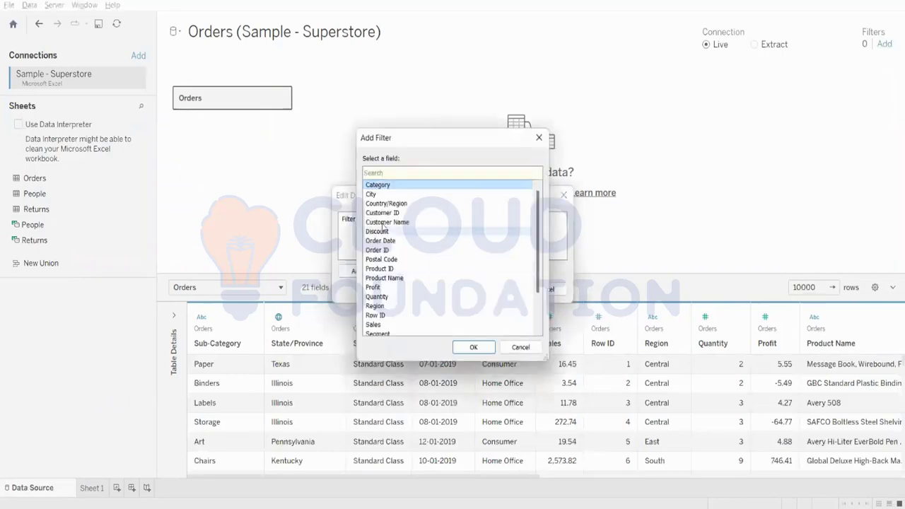
pyautogui.click(523, 348)
pyautogui.click(545, 290)
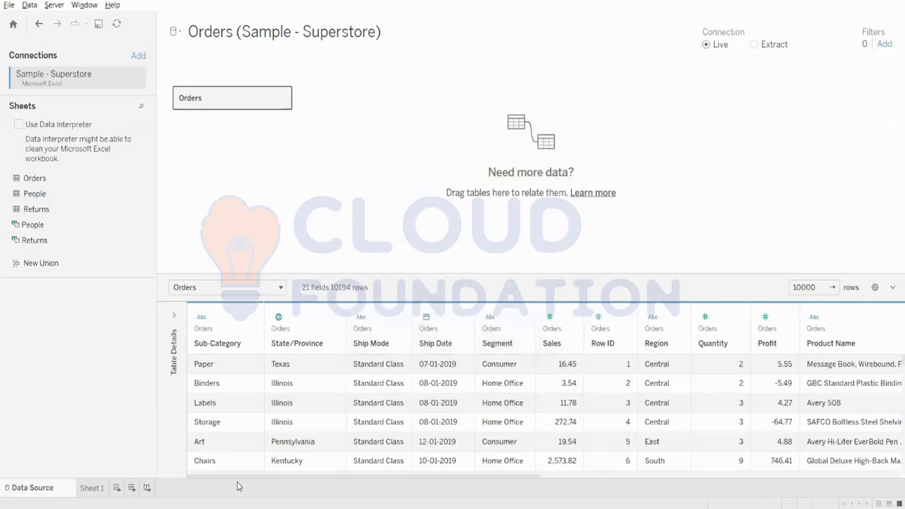
# Step: Start a filter on the Customer Name field in Sheet 1
pyautogui.click(88, 490)
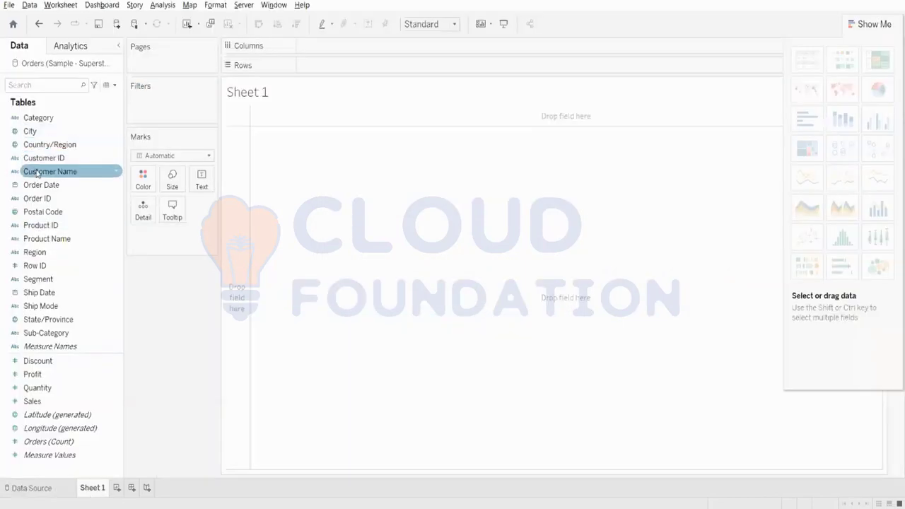
pyautogui.moveTo(42, 171); pyautogui.dragTo(148, 107)
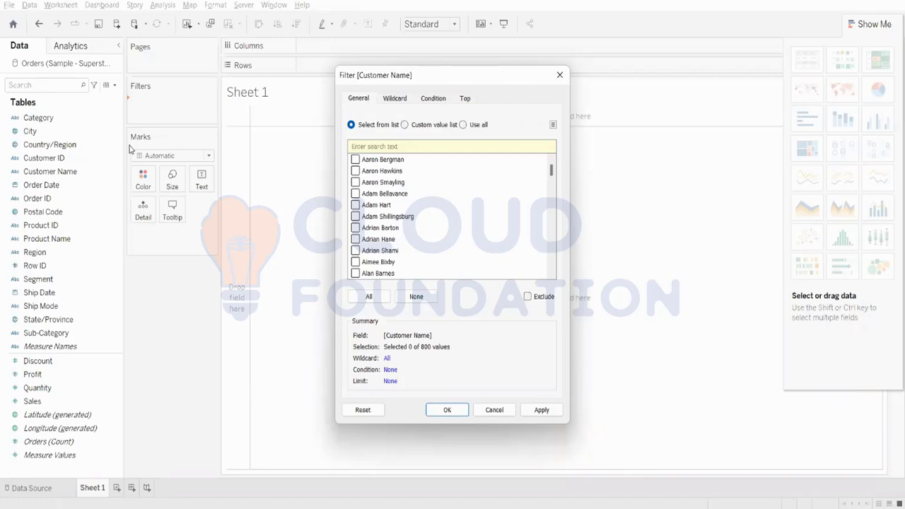
# Step: Try selecting individual customers in the filter's value list and switching the Exclude option on and off
pyautogui.click(358, 195)
pyautogui.click(356, 194)
pyautogui.click(356, 205)
pyautogui.click(527, 297)
pyautogui.click(527, 298)
pyautogui.click(363, 206)
# Step: Try the filter's Custom value list, Use all and Select from list modes
pyautogui.click(404, 124)
pyautogui.click(463, 123)
pyautogui.click(404, 123)
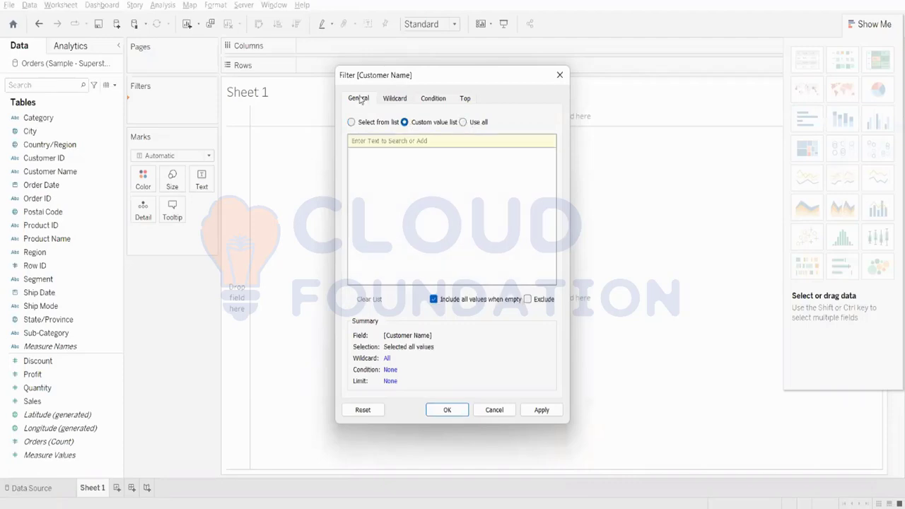
pyautogui.click(364, 124)
pyautogui.click(405, 123)
# Step: Search the custom value list for a customer's first name, try Use all, and return to Select from list
pyautogui.write('a')
pyautogui.press('capslock')
pyautogui.write('DA')
pyautogui.press('BackSpace')
pyautogui.press('BackSpace')
pyautogui.press('BackSpace')
pyautogui.write('A')
pyautogui.press('capslock')
pyautogui.write('dam')
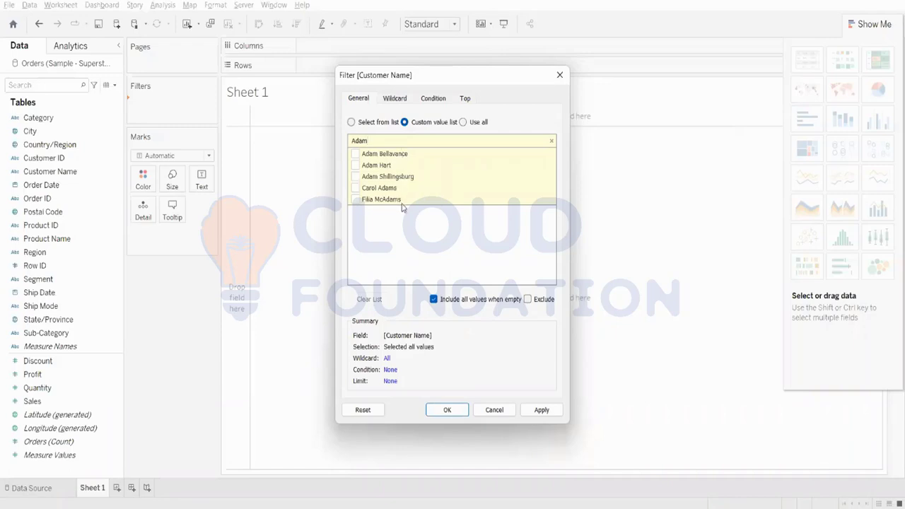
pyautogui.click(463, 123)
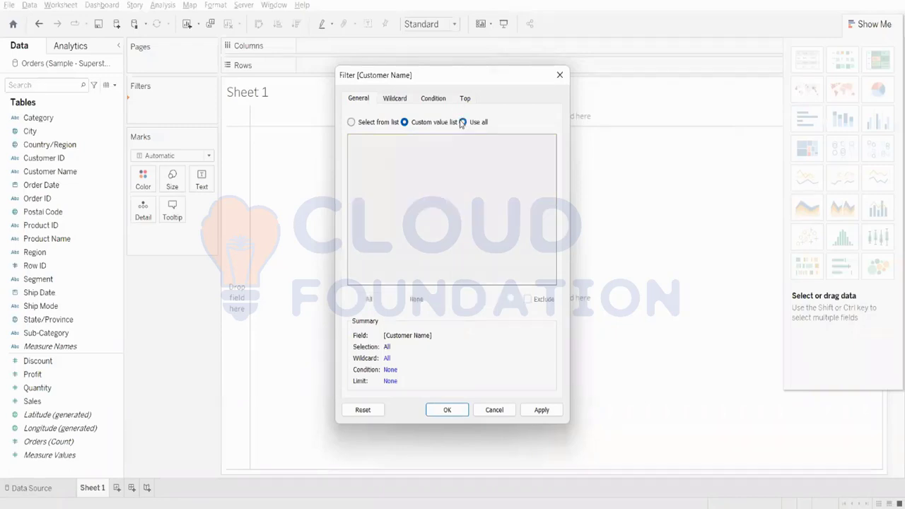
pyautogui.click(365, 126)
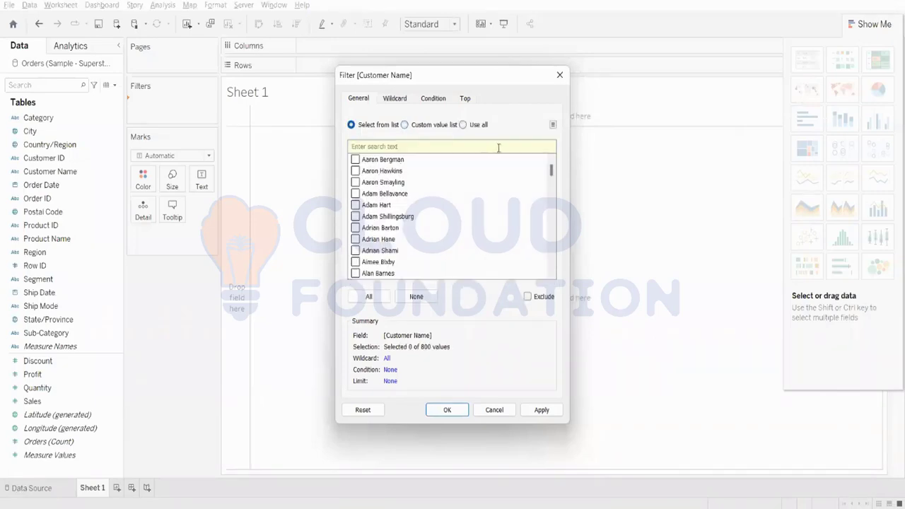
# Step: Try the wildcard match types Contains, Starts with, Ends with and Exactly matches without entering a match value
pyautogui.click(396, 98)
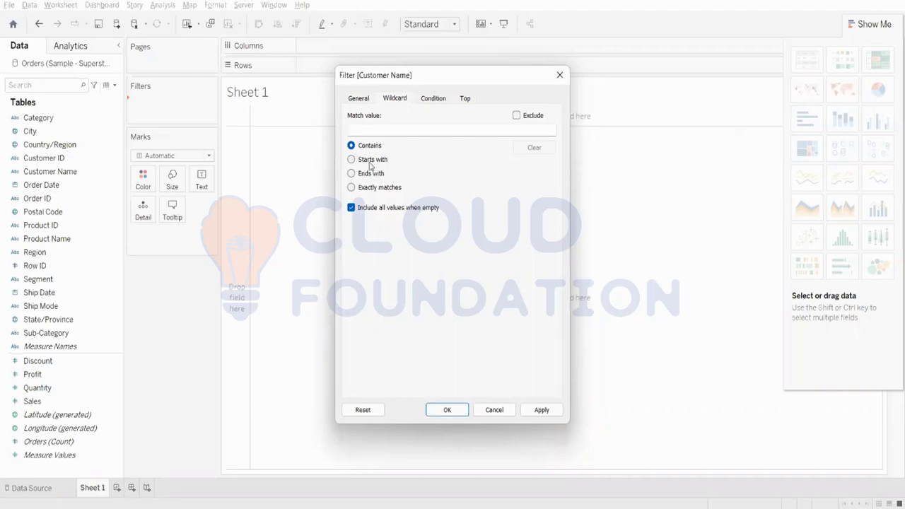
pyautogui.click(374, 130)
pyautogui.click(356, 164)
pyautogui.click(352, 174)
pyautogui.click(351, 188)
pyautogui.click(352, 146)
pyautogui.click(352, 160)
pyautogui.click(356, 176)
pyautogui.click(351, 188)
# Step: Set the Customer Name filter condition by field to Sum of Sales > 10000 and apply it
pyautogui.click(426, 101)
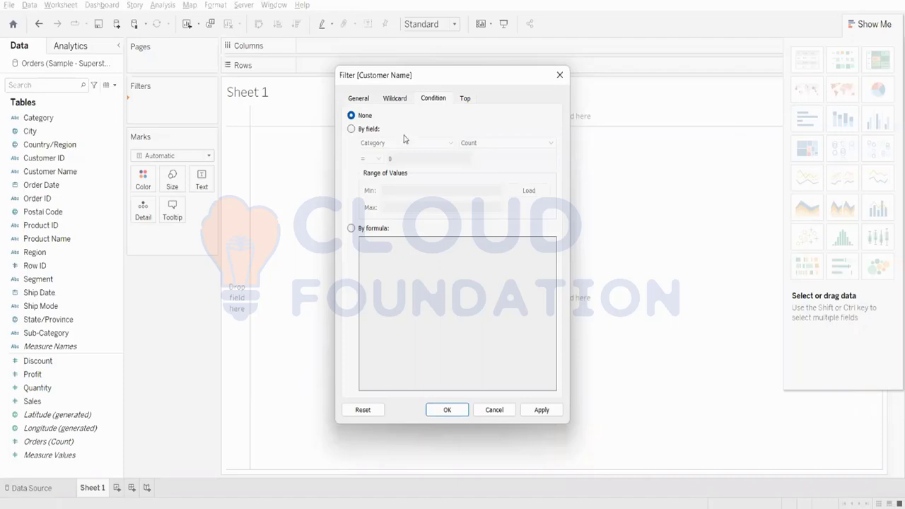
pyautogui.click(351, 129)
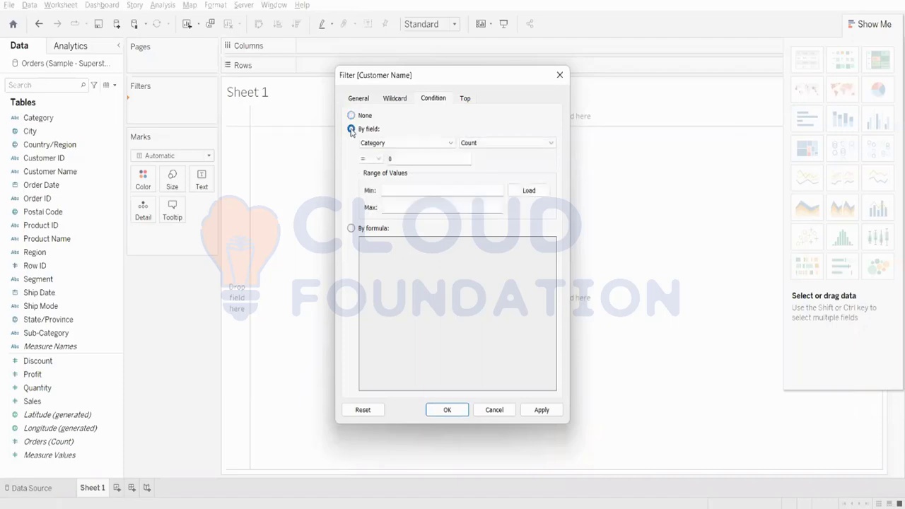
pyautogui.click(405, 144)
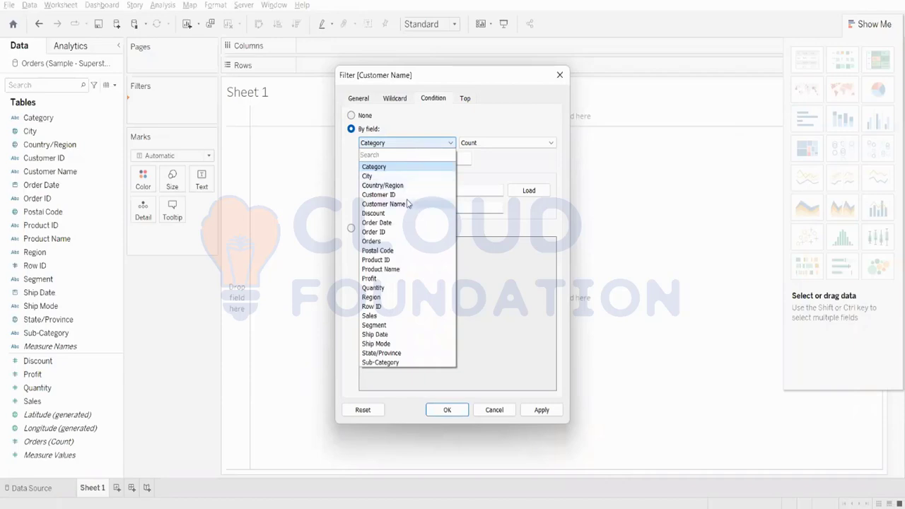
pyautogui.click(396, 316)
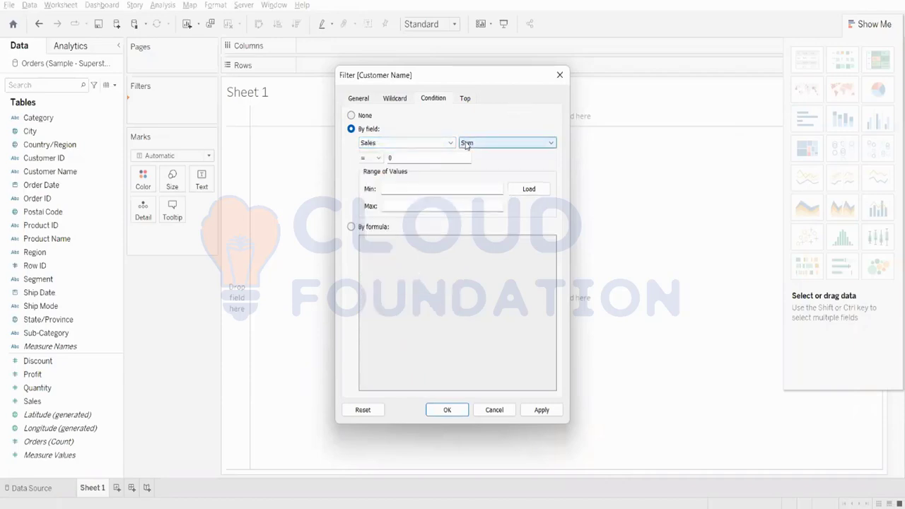
pyautogui.click(371, 158)
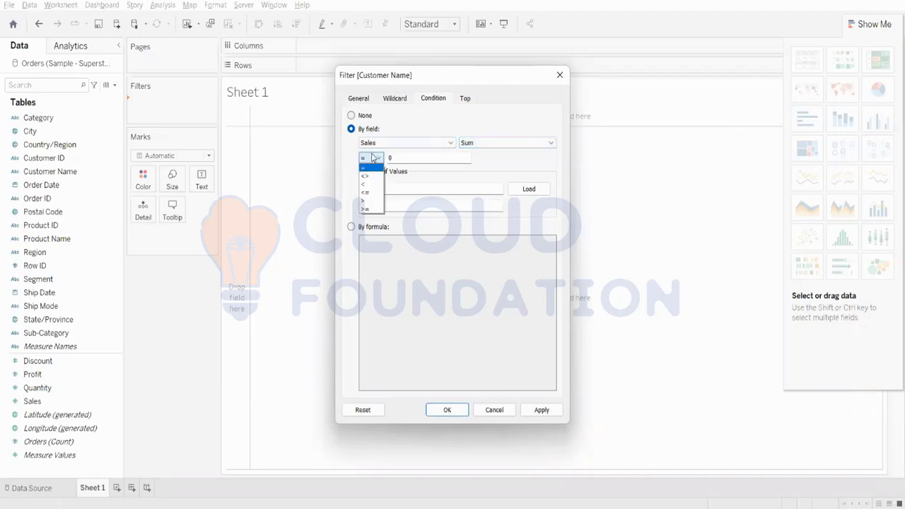
pyautogui.click(366, 202)
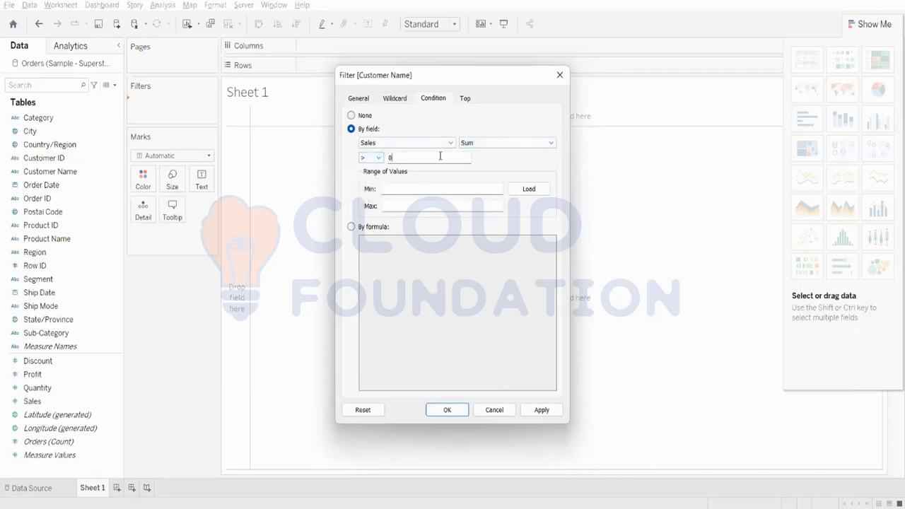
pyautogui.write('10000')
pyautogui.click(542, 410)
pyautogui.click(457, 411)
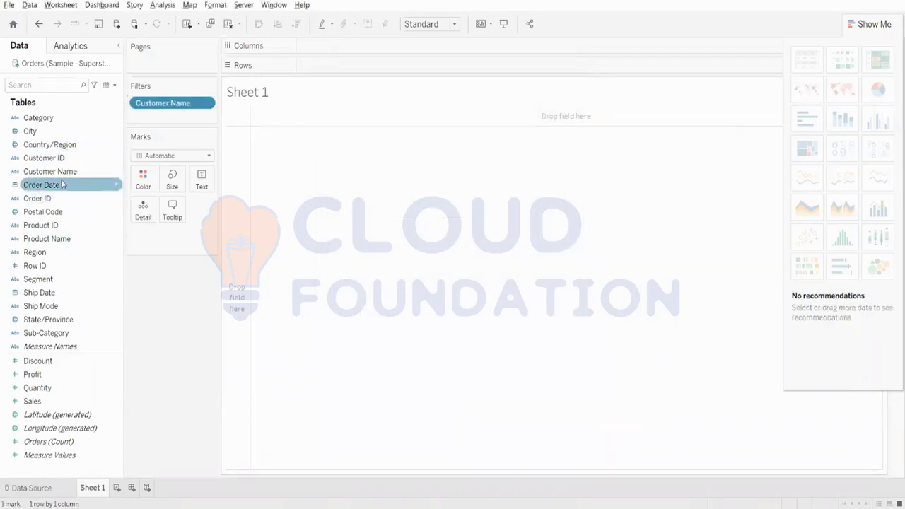
# Step: Build a text table with Customer Name in the rows and the sum of Sales as values
pyautogui.moveTo(43, 171); pyautogui.dragTo(348, 72)
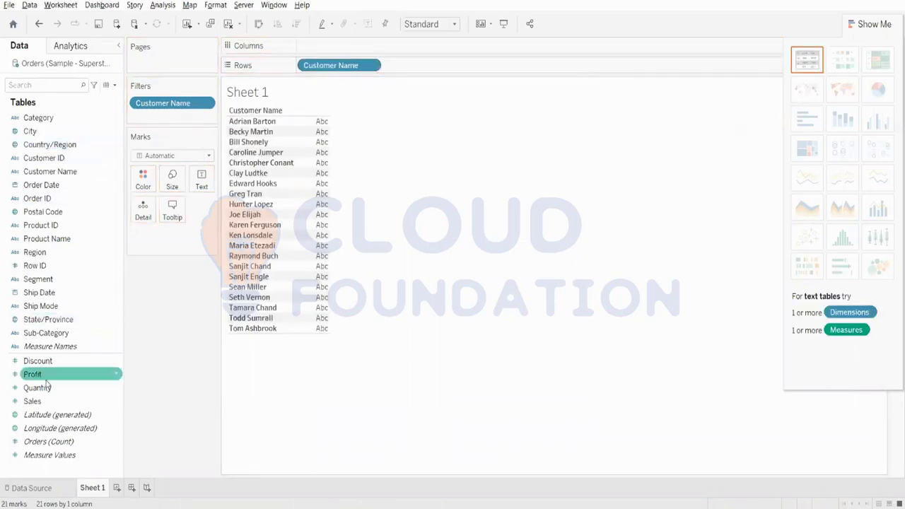
pyautogui.moveTo(31, 401); pyautogui.dragTo(467, 67)
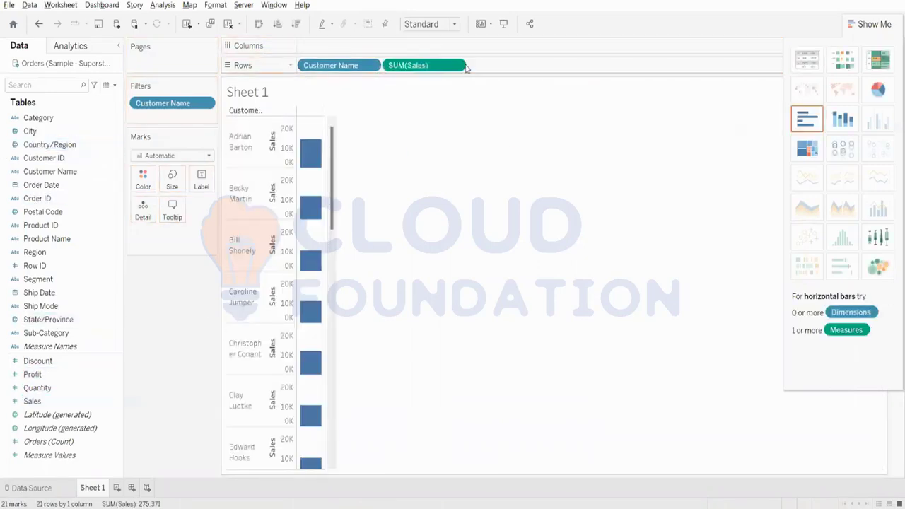
pyautogui.click(807, 60)
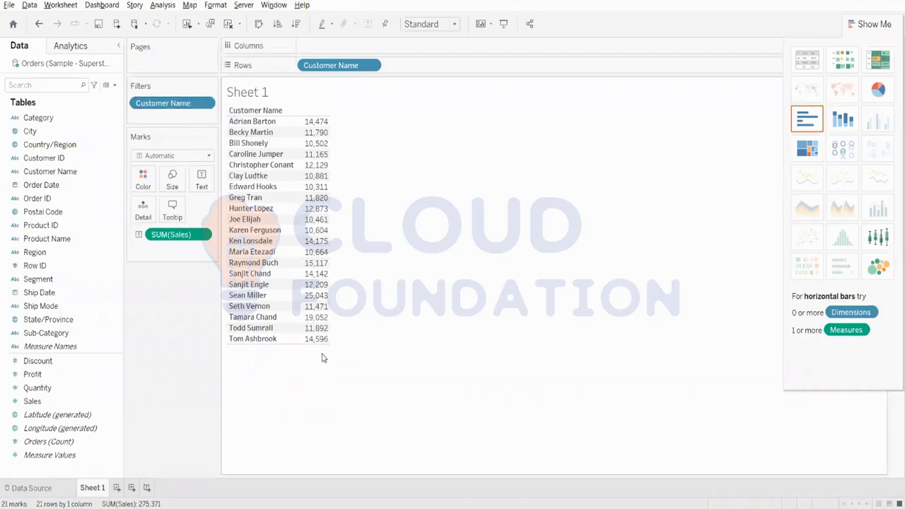
# Step: Review the options of the Customer Name filter and row field, and remove the Customer Name filter
pyautogui.rightClick(169, 110)
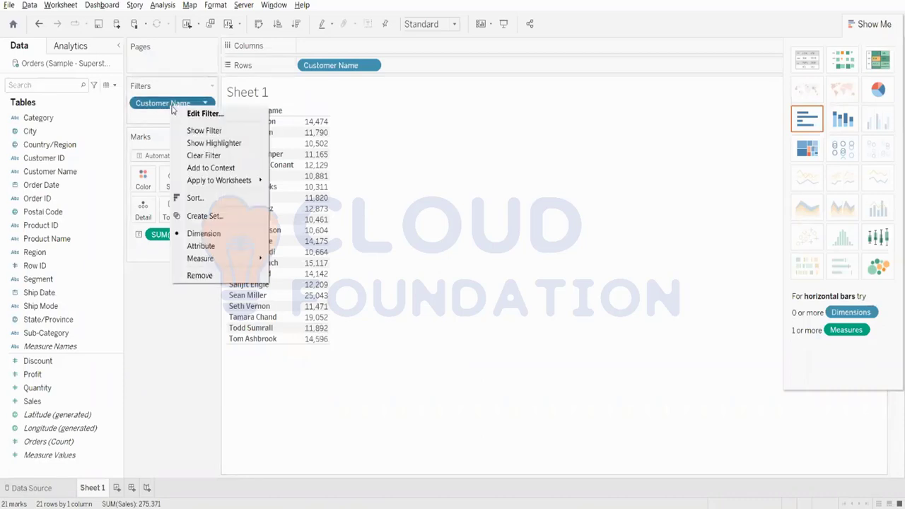
pyautogui.rightClick(339, 68)
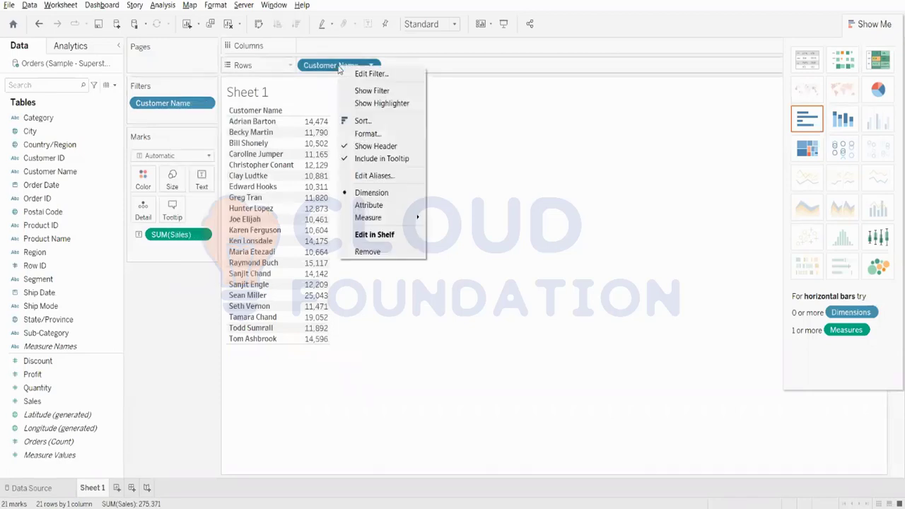
pyautogui.click(495, 128)
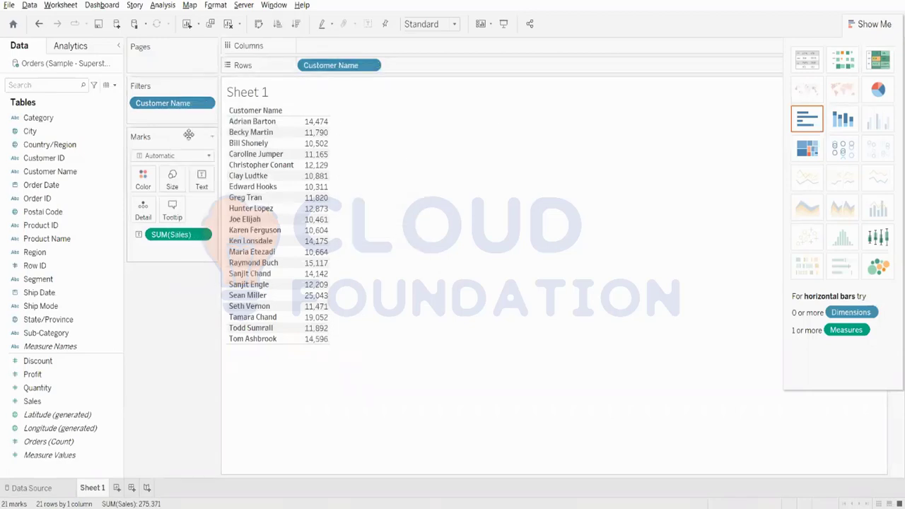
pyautogui.moveTo(185, 103); pyautogui.dragTo(9, 106)
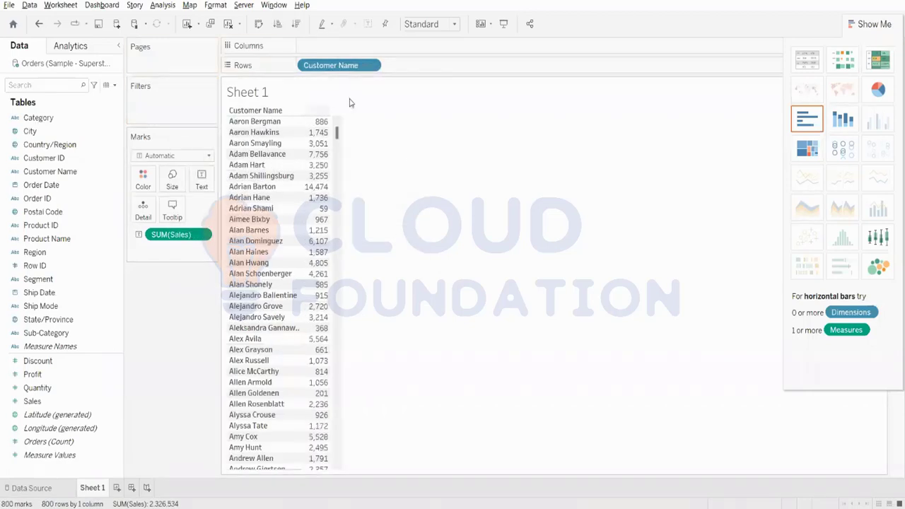
# Step: Review the options offered for Customer Name on the Rows shelf, in the data fields list and on the table header
pyautogui.rightClick(339, 67)
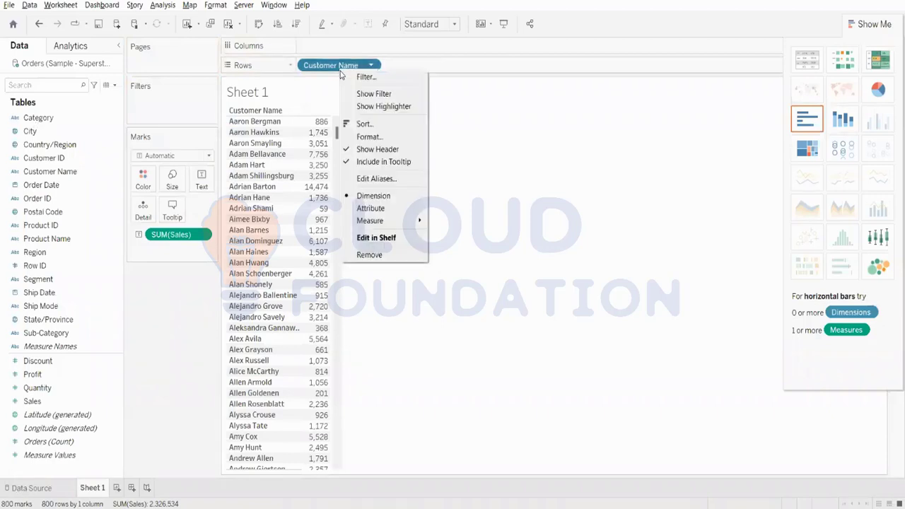
pyautogui.click(340, 70)
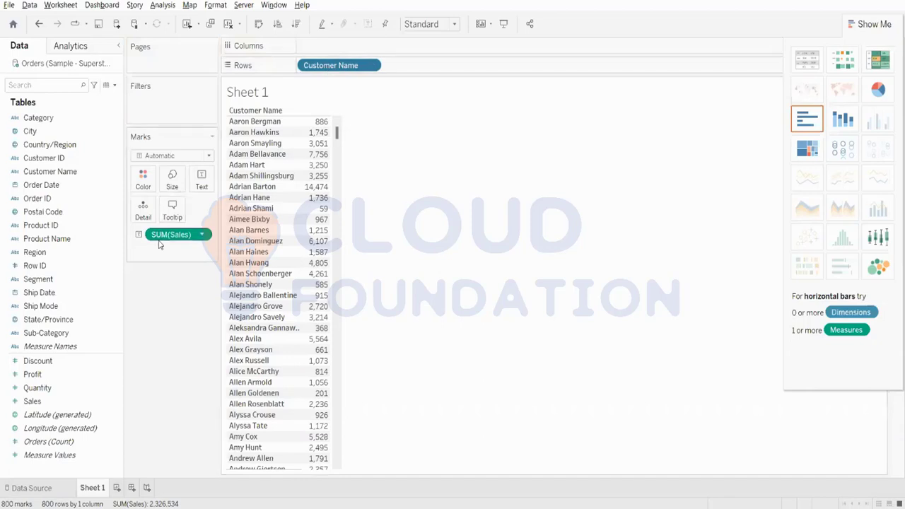
pyautogui.click(48, 281)
pyautogui.rightClick(68, 171)
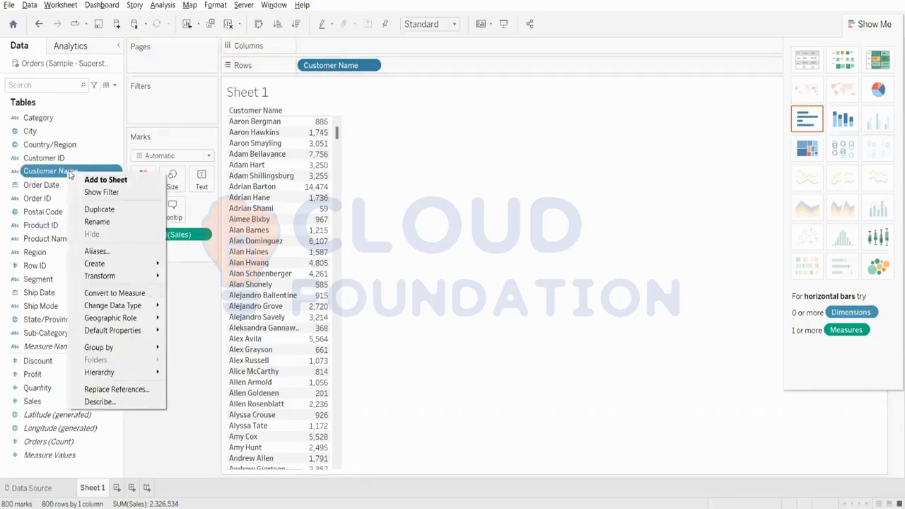
pyautogui.click(426, 161)
pyautogui.rightClick(258, 113)
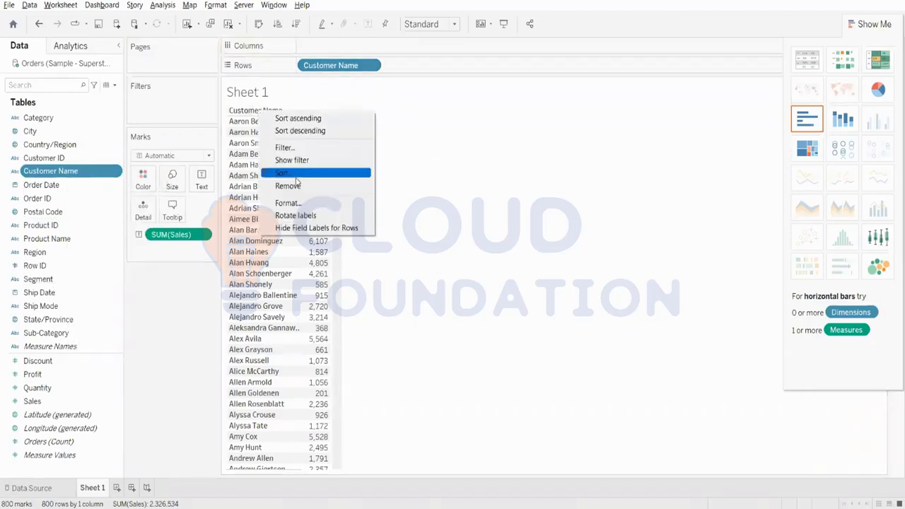
pyautogui.click(490, 203)
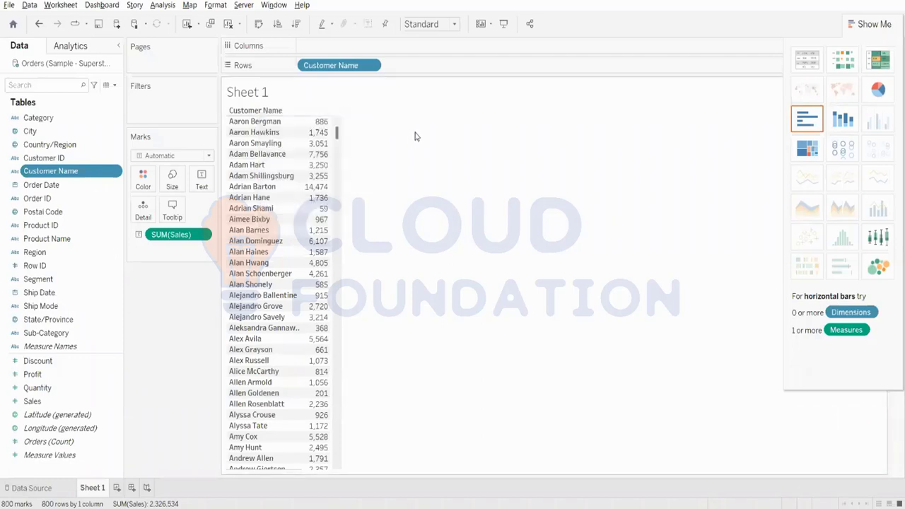
# Step: Open a filter for Customer Name, look through its by-field and by-formula condition options, and close it without applying
pyautogui.moveTo(77, 179); pyautogui.dragTo(176, 109)
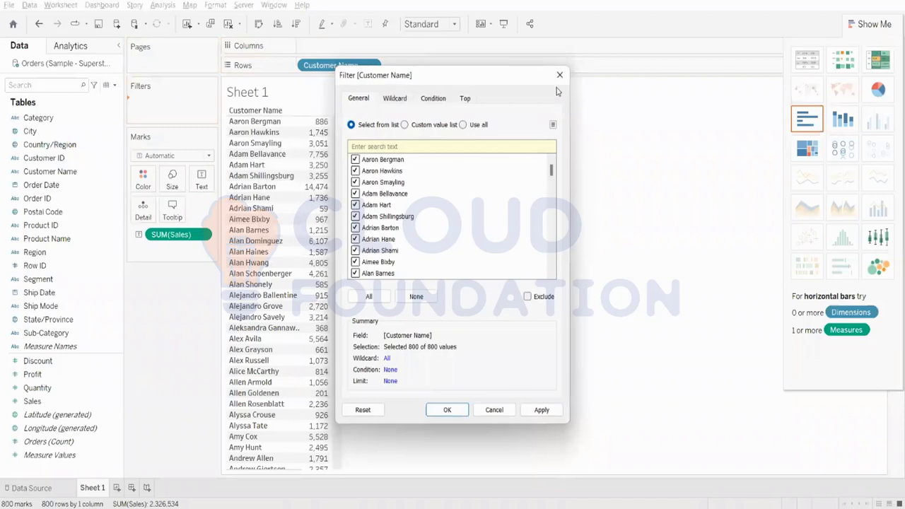
pyautogui.click(420, 100)
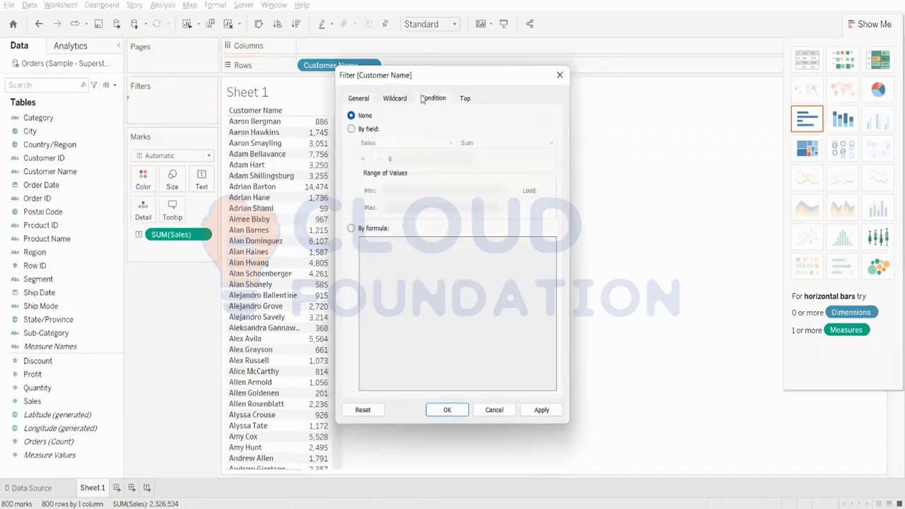
pyautogui.click(364, 134)
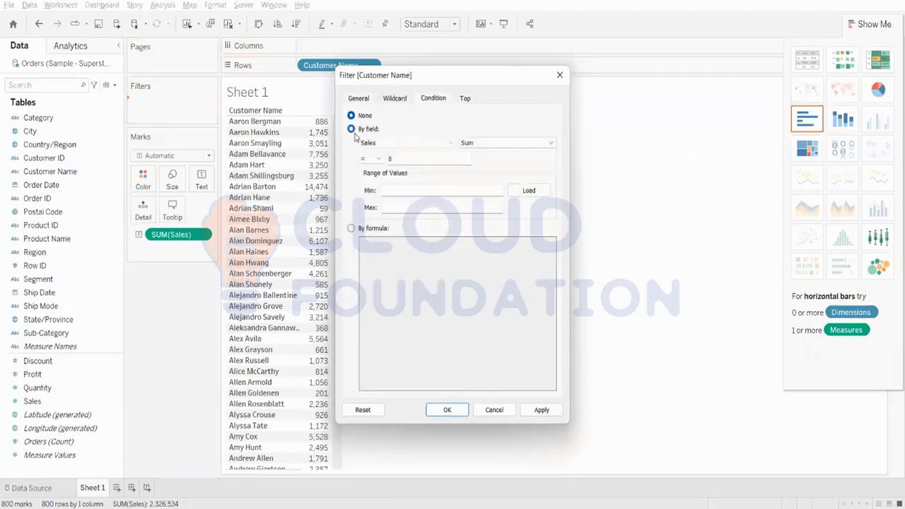
pyautogui.click(350, 229)
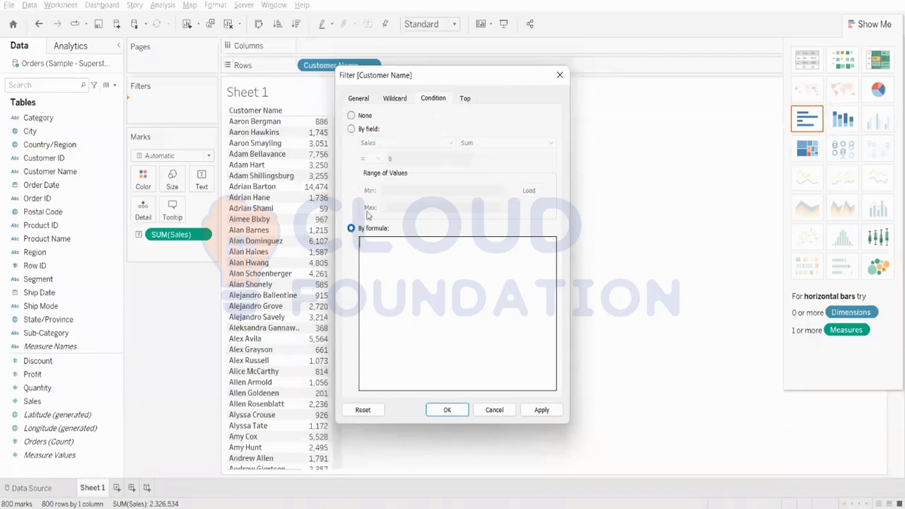
pyautogui.click(559, 74)
# Step: Move Customer Name from the rows to the filters, accept the filter, and view its options
pyautogui.moveTo(352, 66); pyautogui.dragTo(173, 106)
pyautogui.click(464, 411)
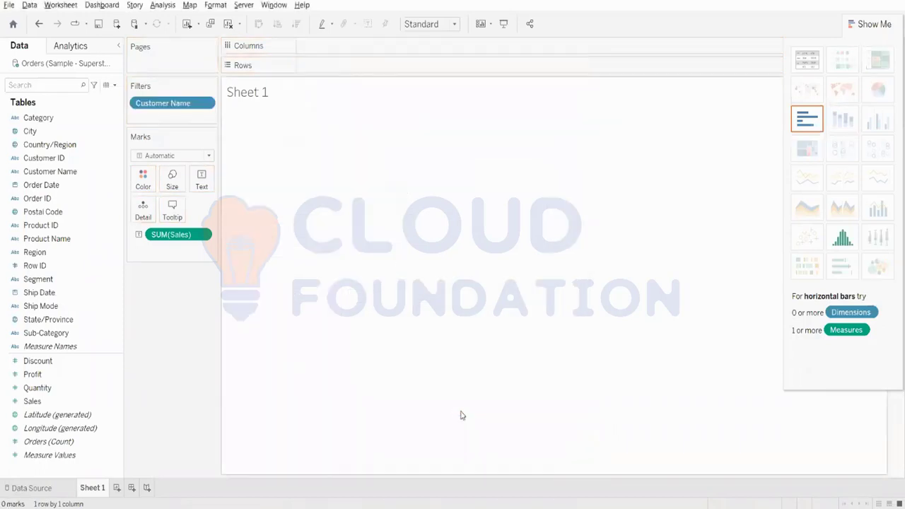
pyautogui.rightClick(186, 102)
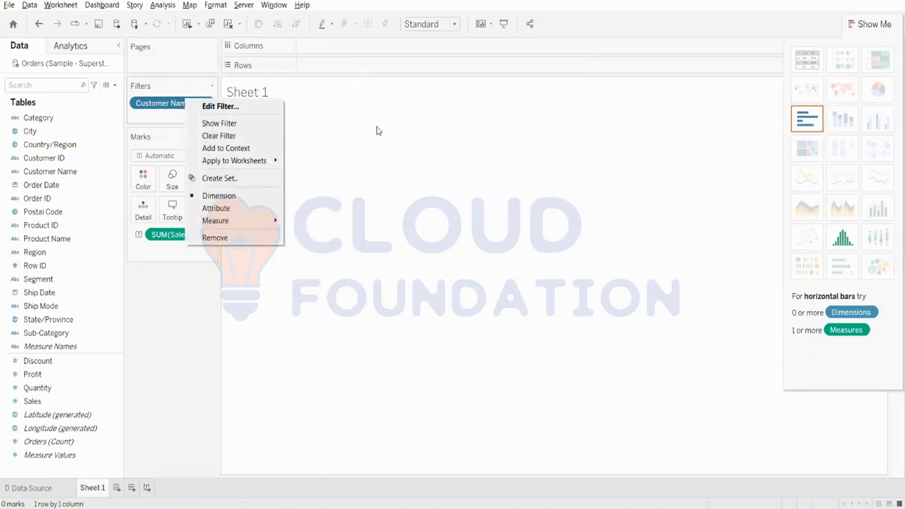
pyautogui.click(311, 129)
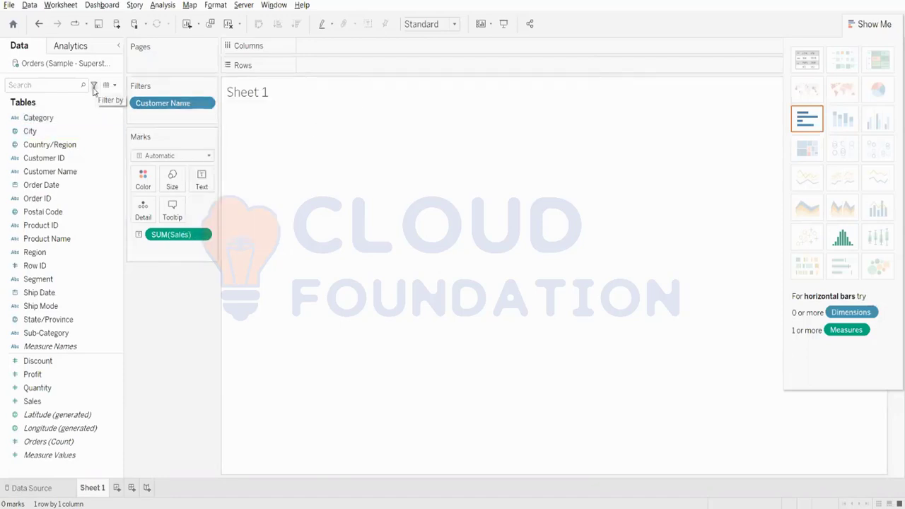
pyautogui.click(29, 5)
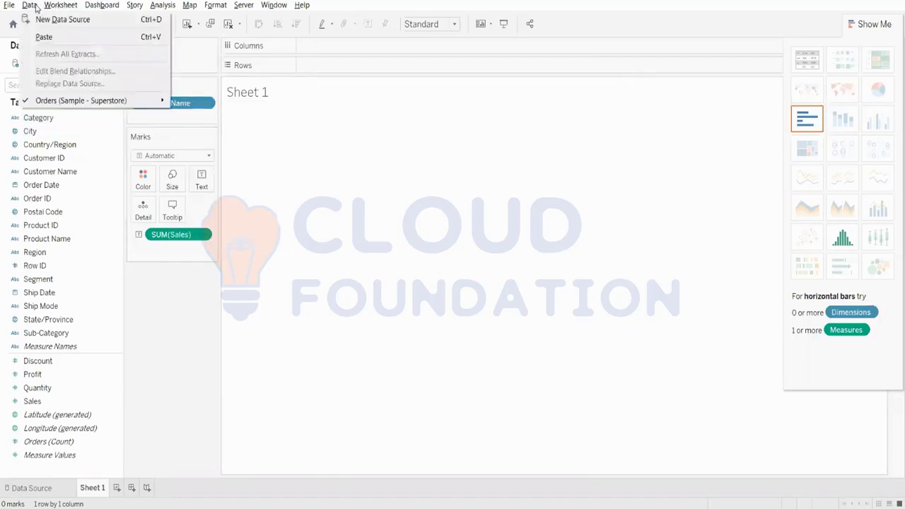
pyautogui.moveTo(68, 7)
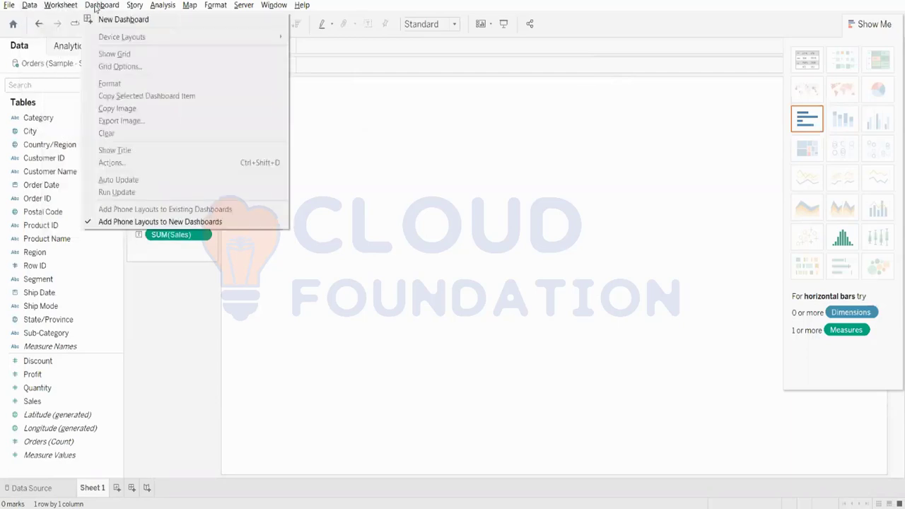
pyautogui.moveTo(161, 7)
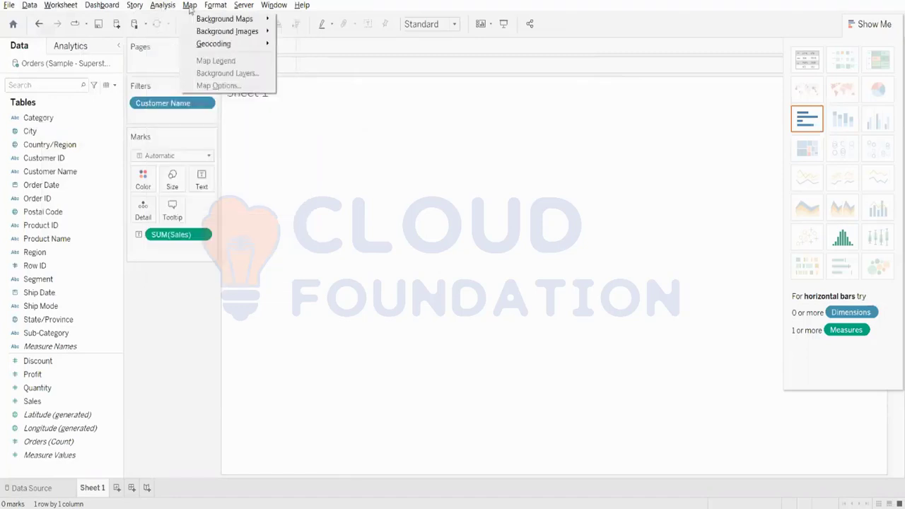
pyautogui.moveTo(223, 7)
pyautogui.click(604, 224)
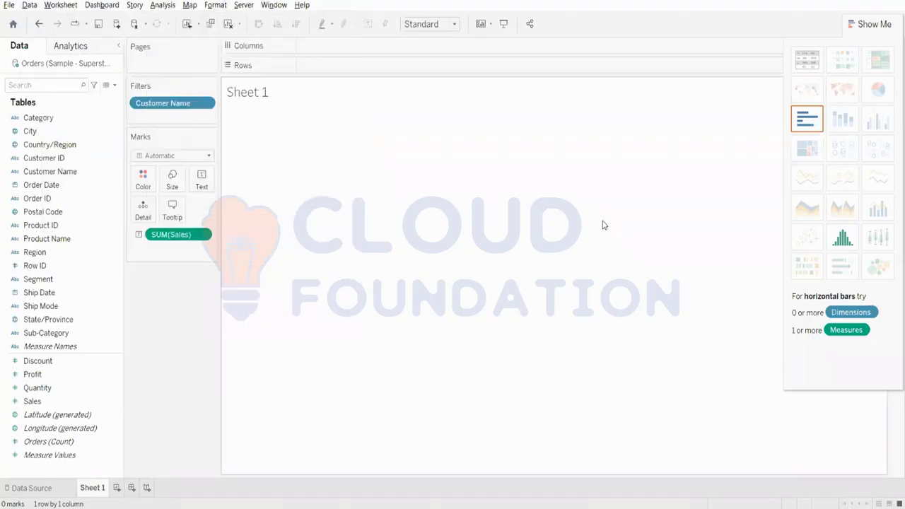
# Step: Move Customer Name back to the rows and look at its measure options and general filter settings, cancelling without changes
pyautogui.moveTo(180, 106); pyautogui.dragTo(355, 66)
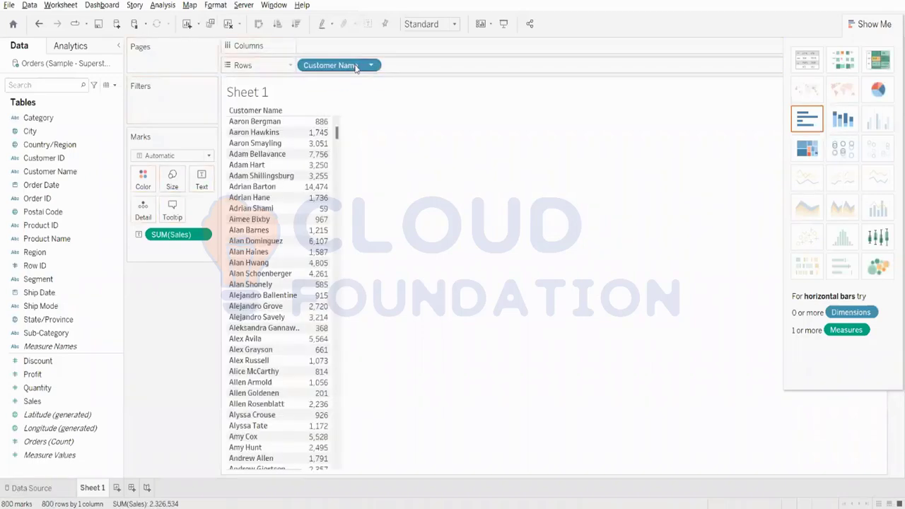
pyautogui.click(216, 5)
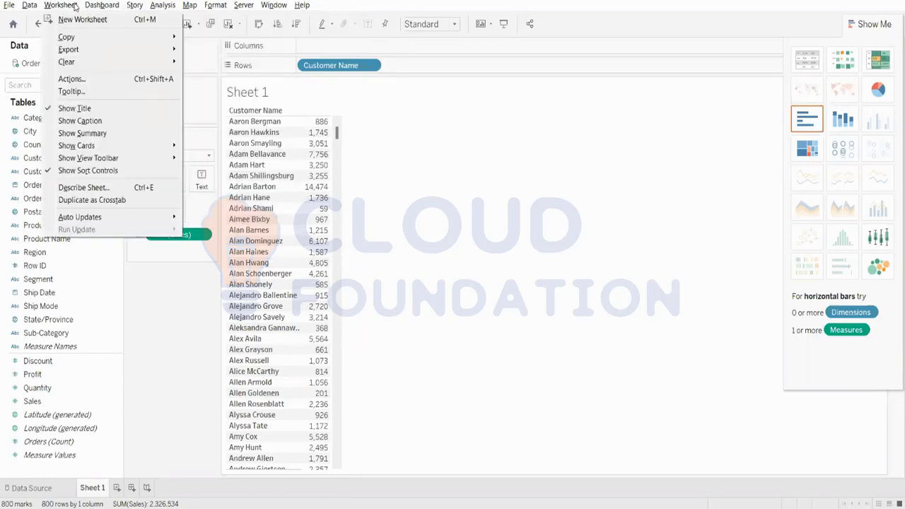
pyautogui.rightClick(347, 71)
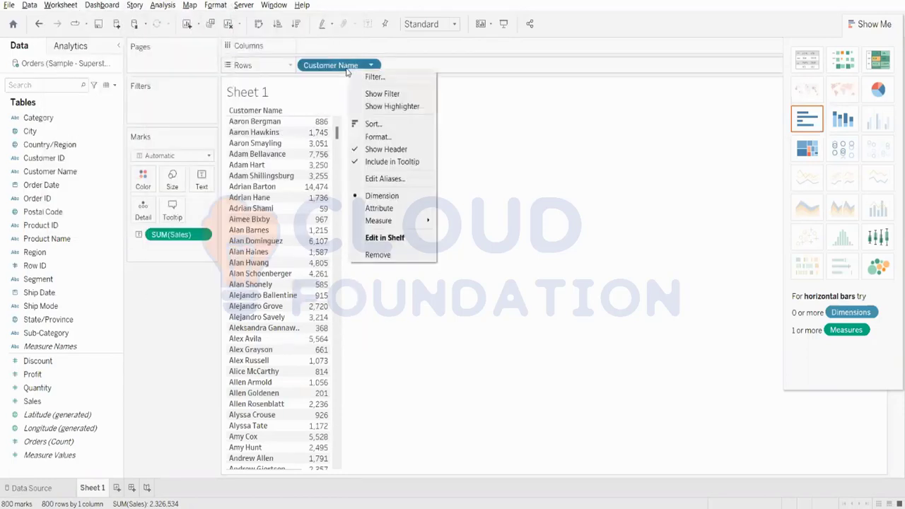
pyautogui.moveTo(400, 222)
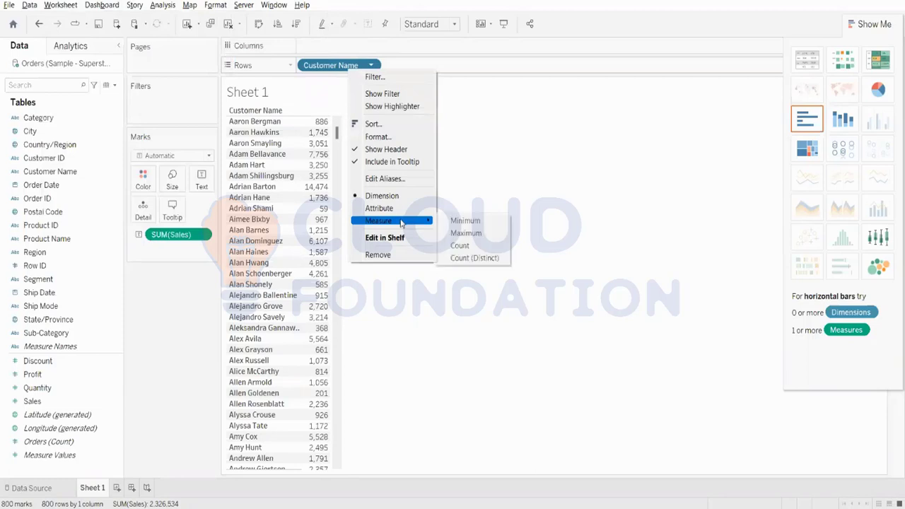
pyautogui.click(396, 78)
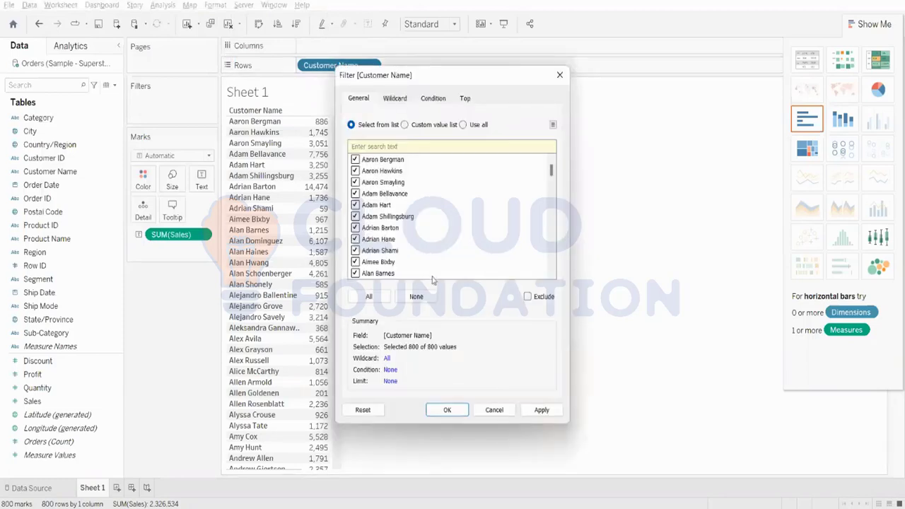
pyautogui.click(504, 411)
# Step: Examine the options of the Customer ID field, including its default properties and data type
pyautogui.click(59, 158)
pyautogui.rightClick(59, 158)
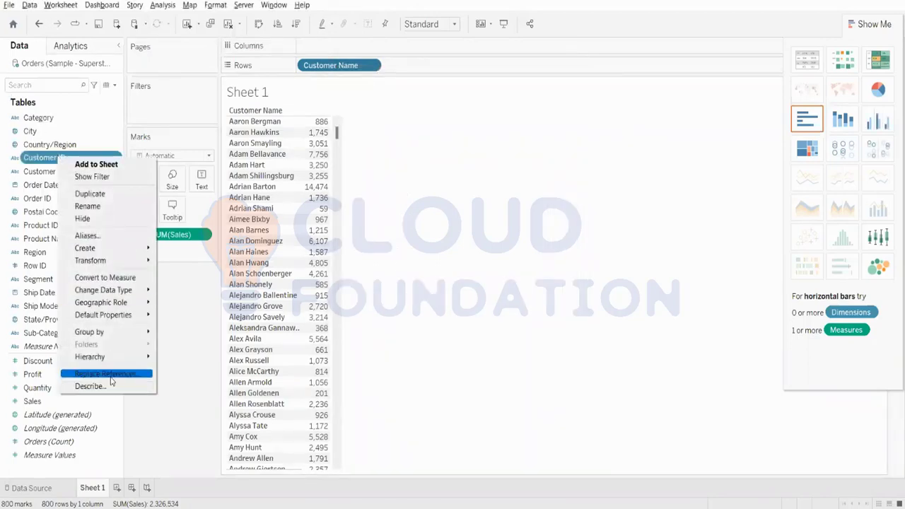
pyautogui.moveTo(122, 316)
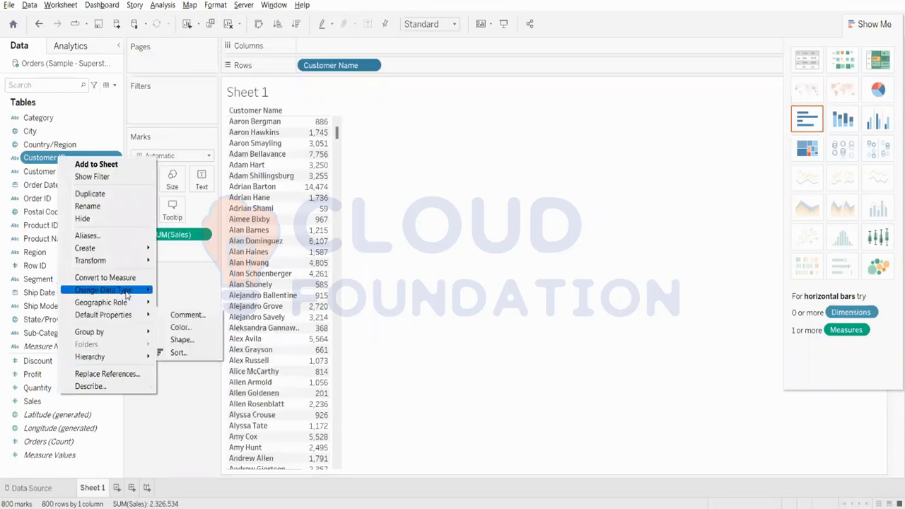
pyautogui.click(351, 117)
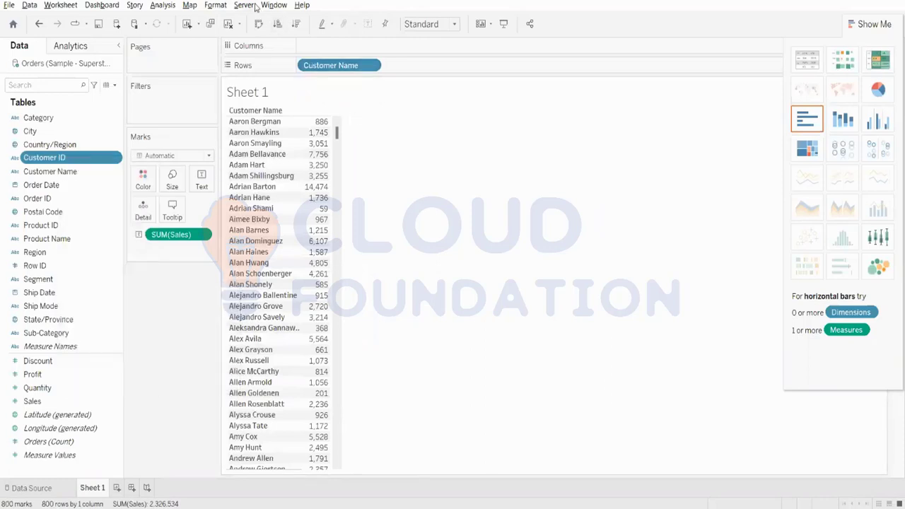
pyautogui.click(95, 6)
pyautogui.click(398, 106)
# Step: Try Customer Name on the columns, check its options there, and return it to the rows
pyautogui.rightClick(332, 68)
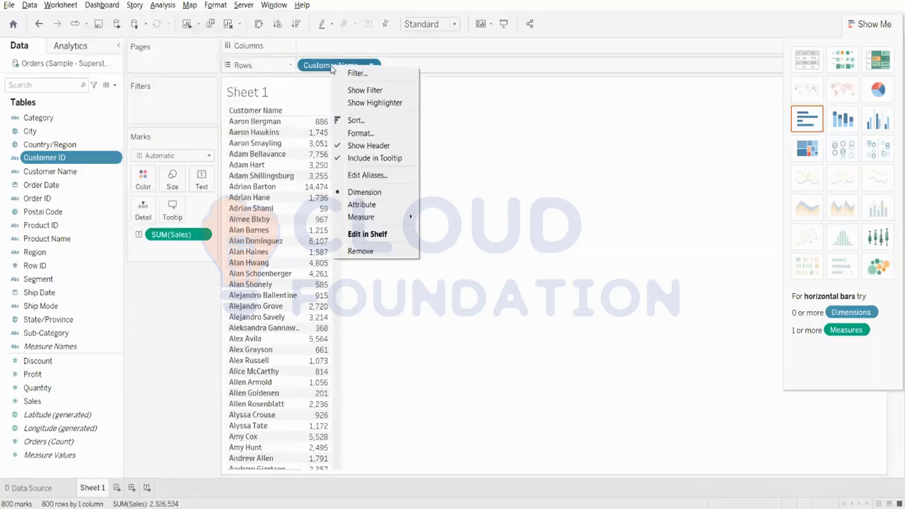
pyautogui.click(332, 68)
pyautogui.moveTo(332, 68); pyautogui.dragTo(334, 48)
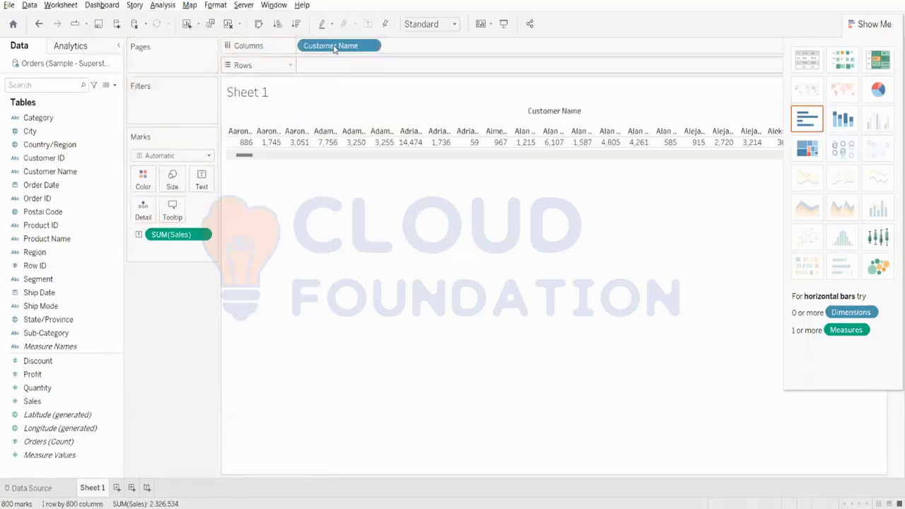
pyautogui.rightClick(334, 48)
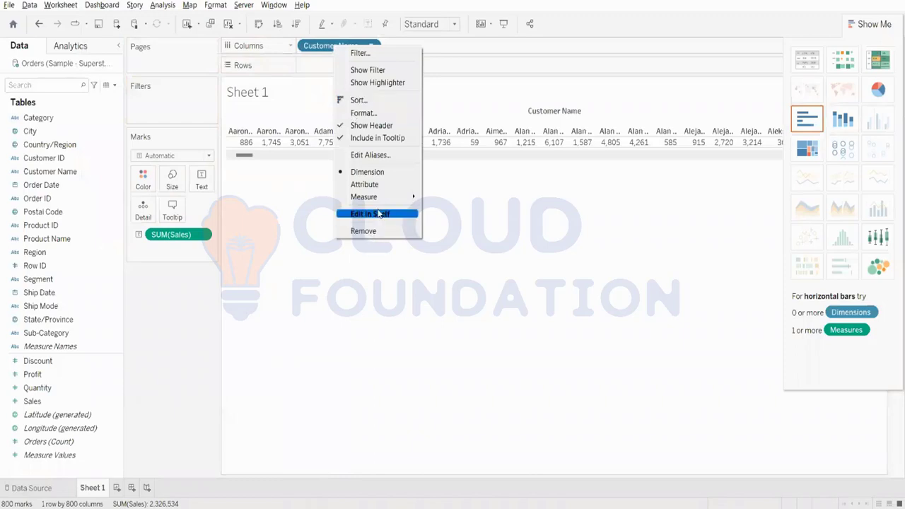
pyautogui.moveTo(374, 197)
pyautogui.click(325, 47)
pyautogui.moveTo(327, 47); pyautogui.dragTo(332, 67)
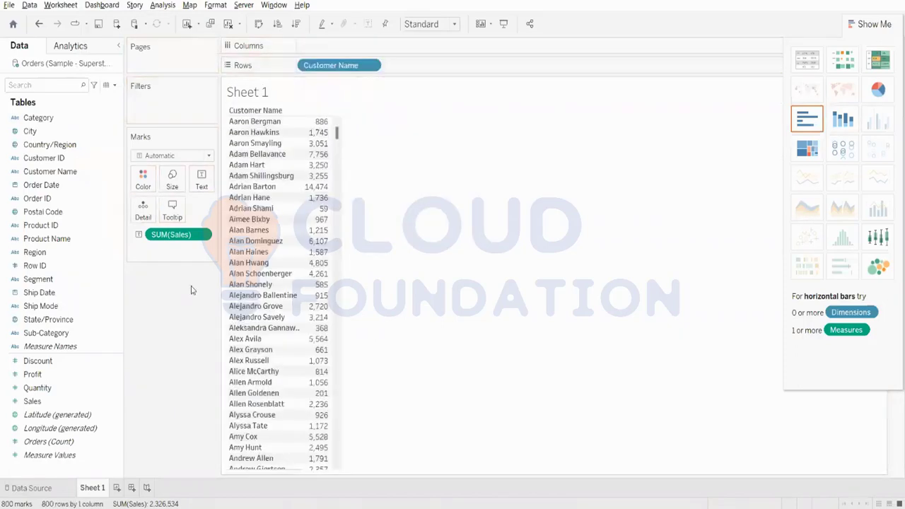
# Step: Remove the sum of Sales from the marks and move Customer Name from the rows to the filters with no values selected
pyautogui.rightClick(328, 67)
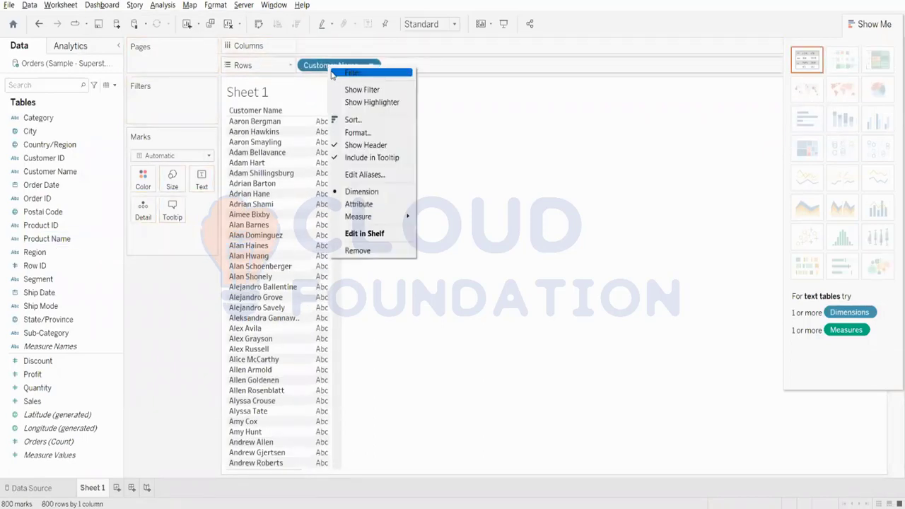
pyautogui.click(317, 66)
pyautogui.moveTo(314, 66); pyautogui.dragTo(191, 101)
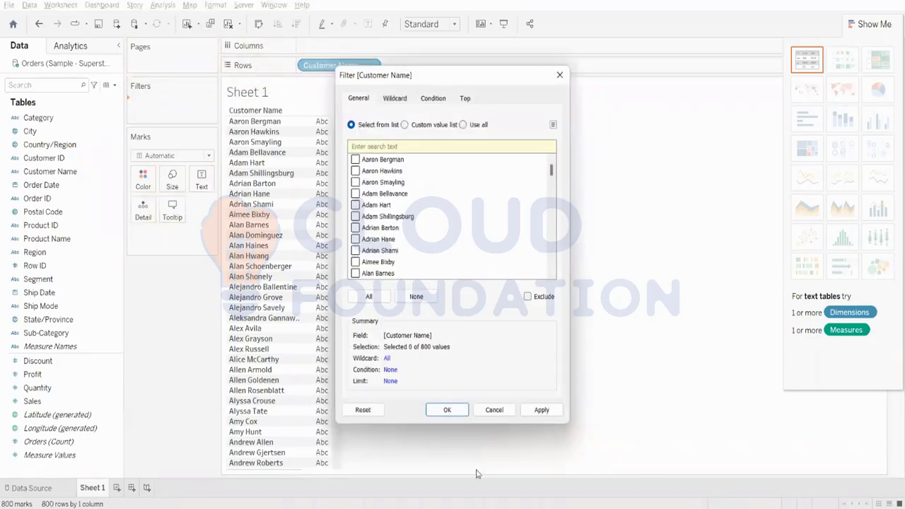
pyautogui.click(447, 410)
# Step: Review the dimension and measure options of the Customer Name filter and the field options of State/Province
pyautogui.rightClick(193, 112)
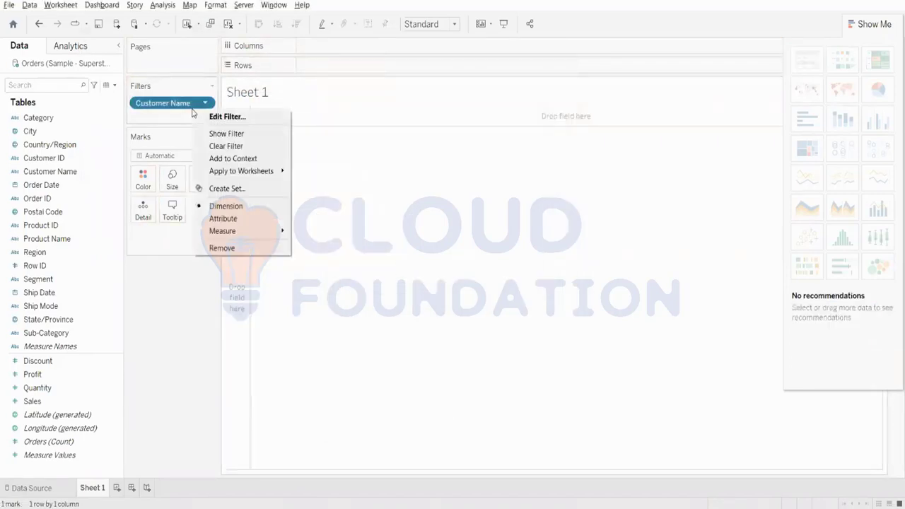
pyautogui.moveTo(246, 236)
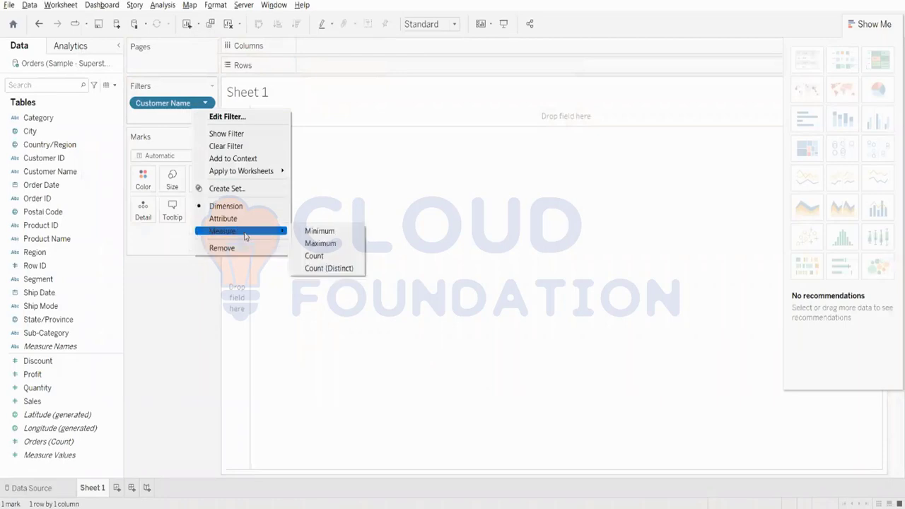
pyautogui.click(225, 206)
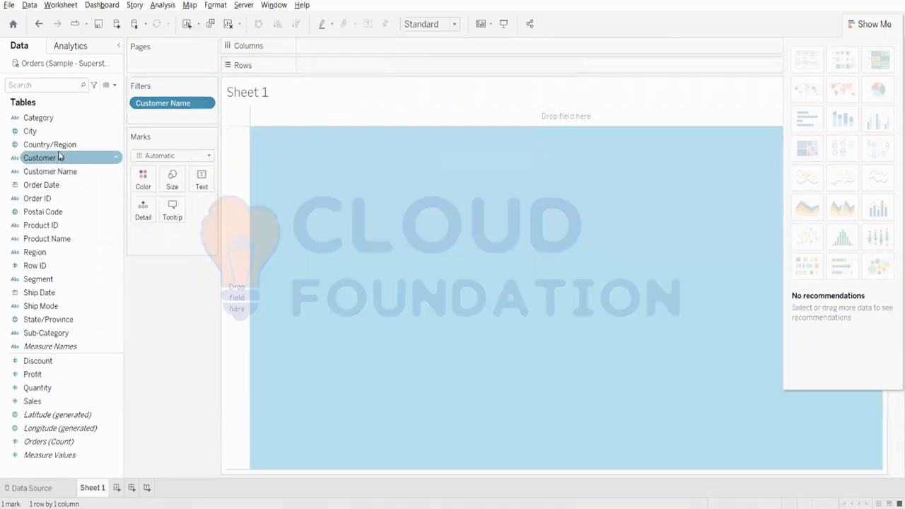
pyautogui.rightClick(45, 320)
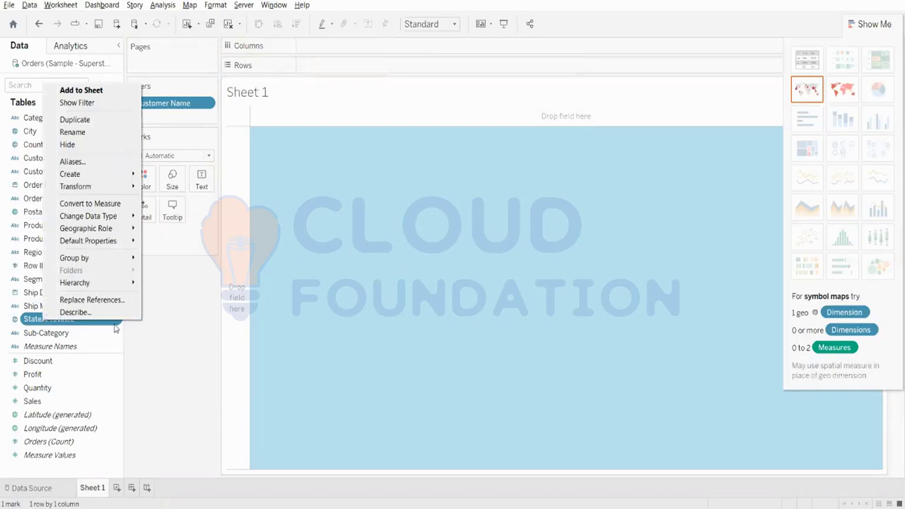
pyautogui.click(227, 275)
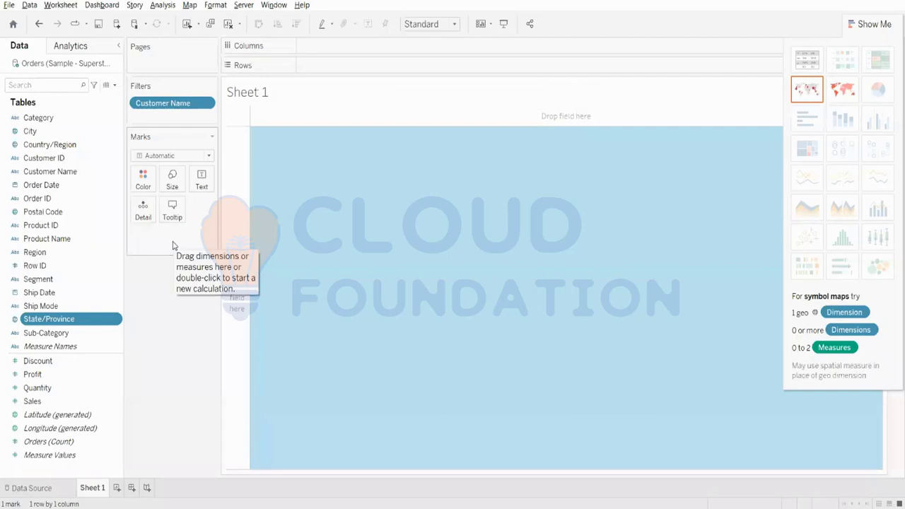
# Step: Try State/Province on the rows, remove it again, and take Customer Name out of the filters
pyautogui.click(297, 168)
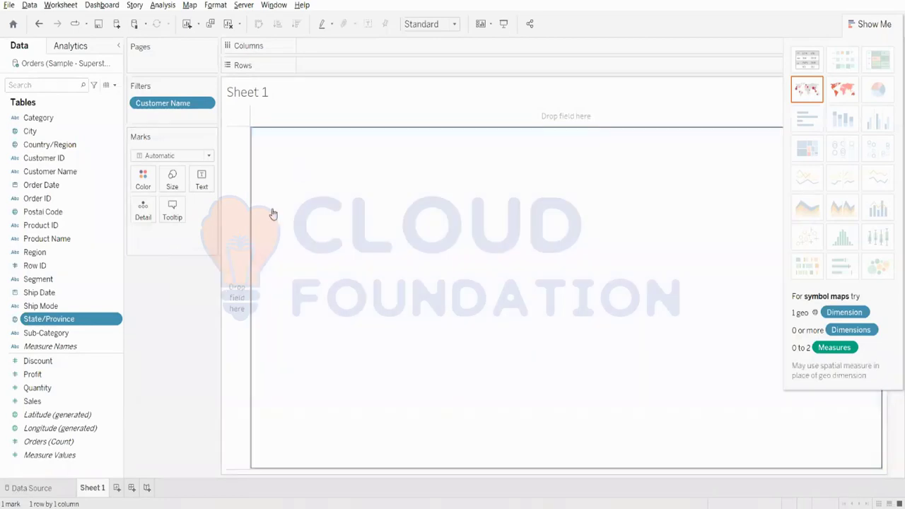
pyautogui.click(806, 58)
pyautogui.rightClick(342, 67)
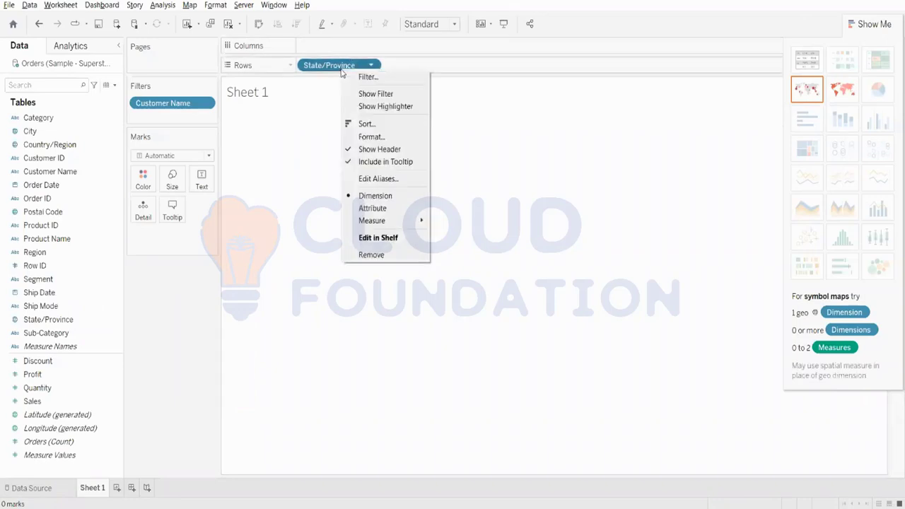
pyautogui.click(378, 254)
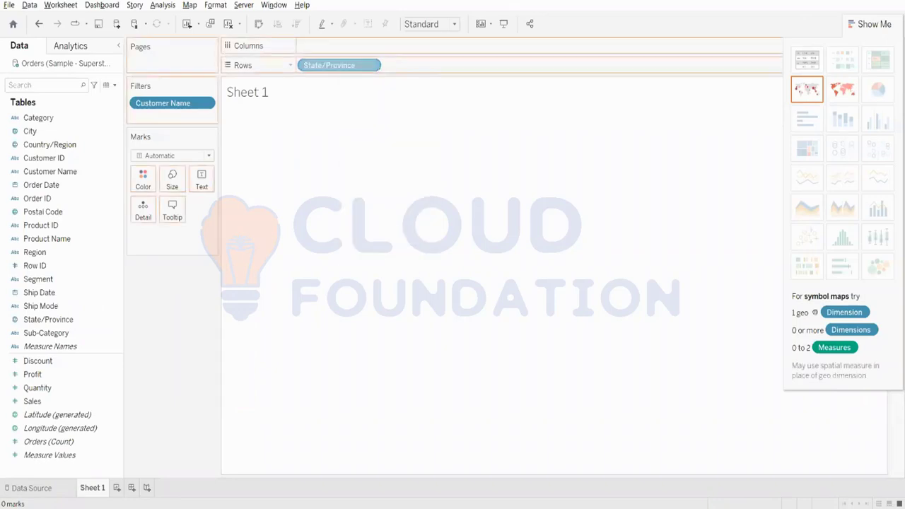
pyautogui.moveTo(173, 106); pyautogui.dragTo(2, 97)
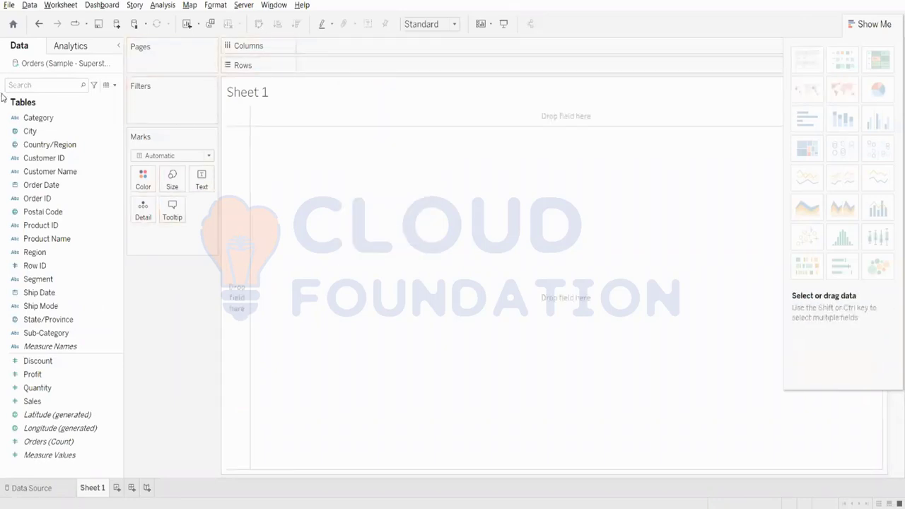
pyautogui.click(29, 5)
pyautogui.moveTo(60, 5)
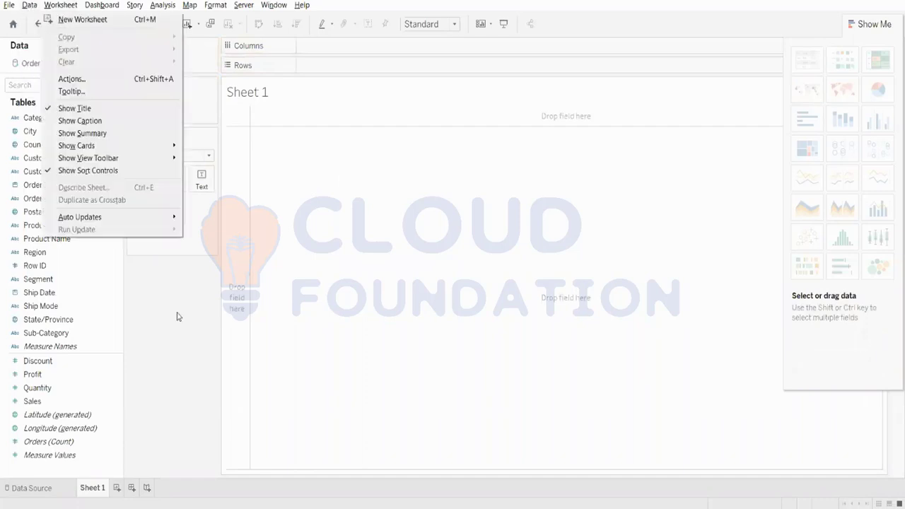
pyautogui.click(177, 316)
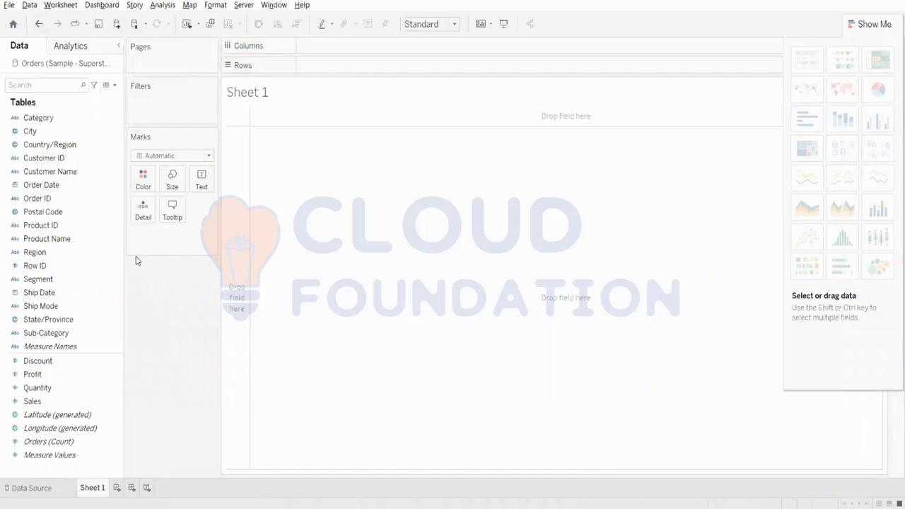
# Step: Add Customer Name to the filters, limited to the top 10 by the sum of Sales
pyautogui.moveTo(56, 172); pyautogui.dragTo(181, 99)
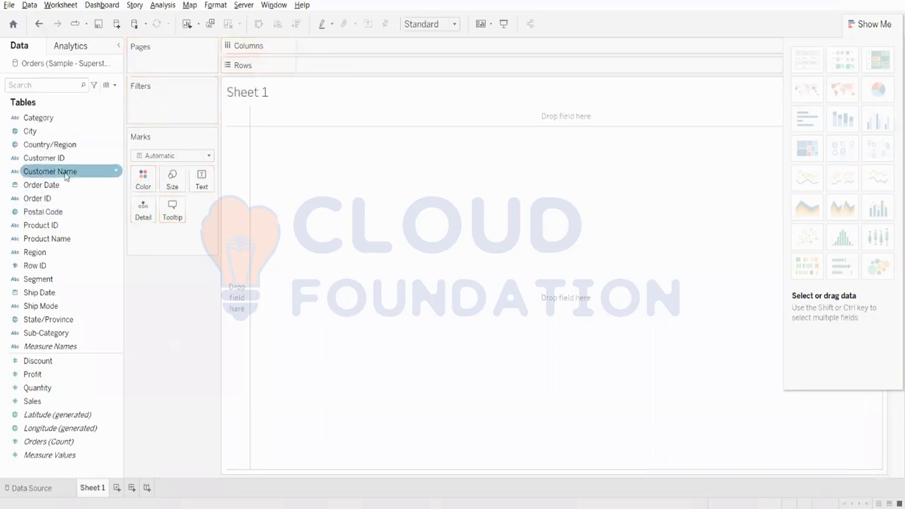
pyautogui.moveTo(65, 173); pyautogui.dragTo(165, 115)
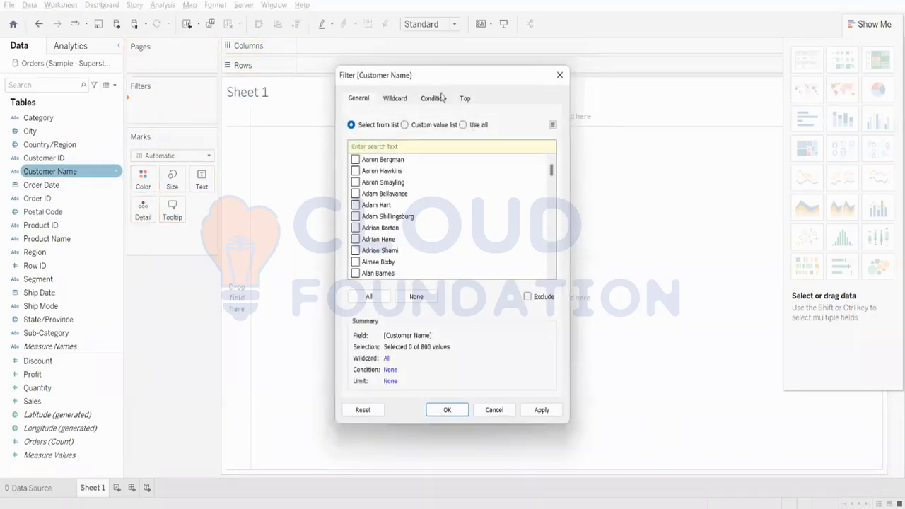
pyautogui.click(442, 97)
pyautogui.click(466, 101)
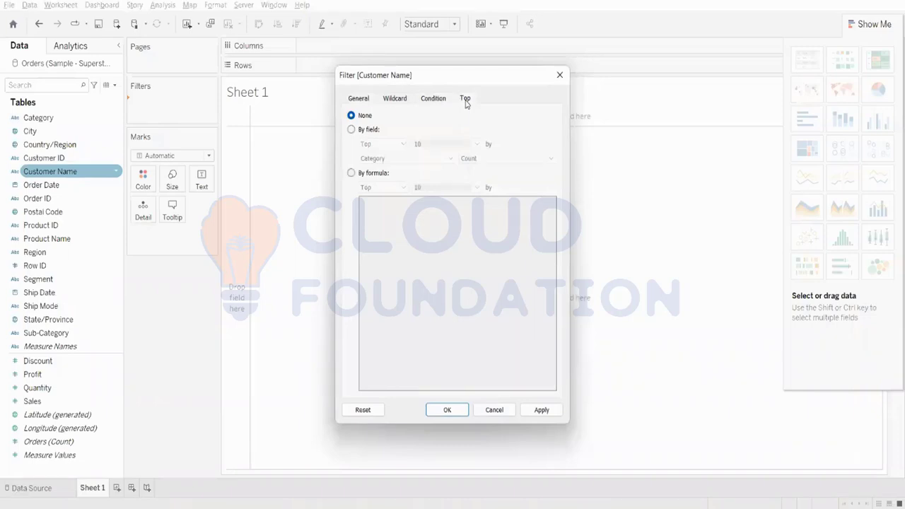
pyautogui.click(352, 130)
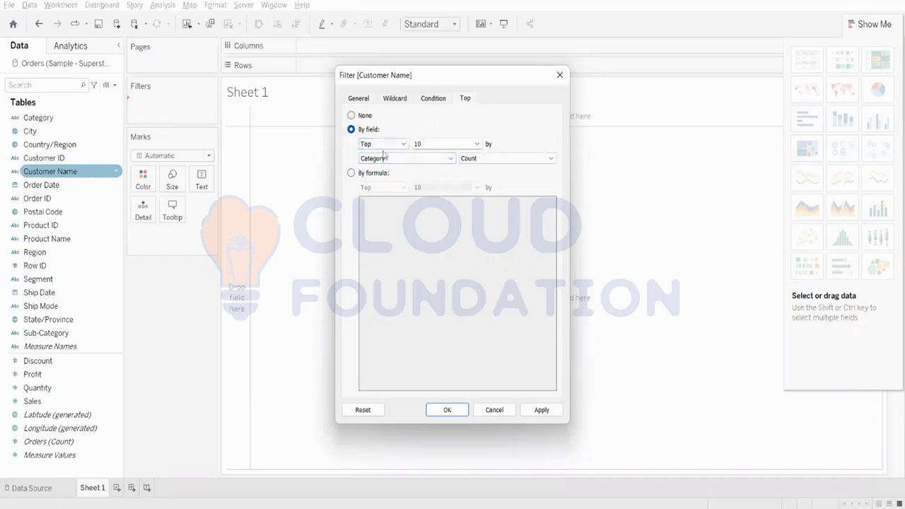
pyautogui.click(403, 159)
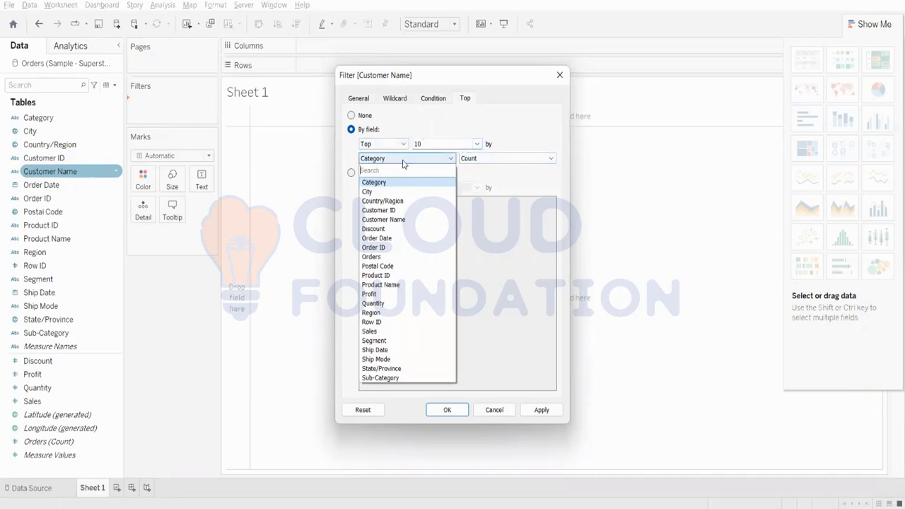
pyautogui.click(370, 330)
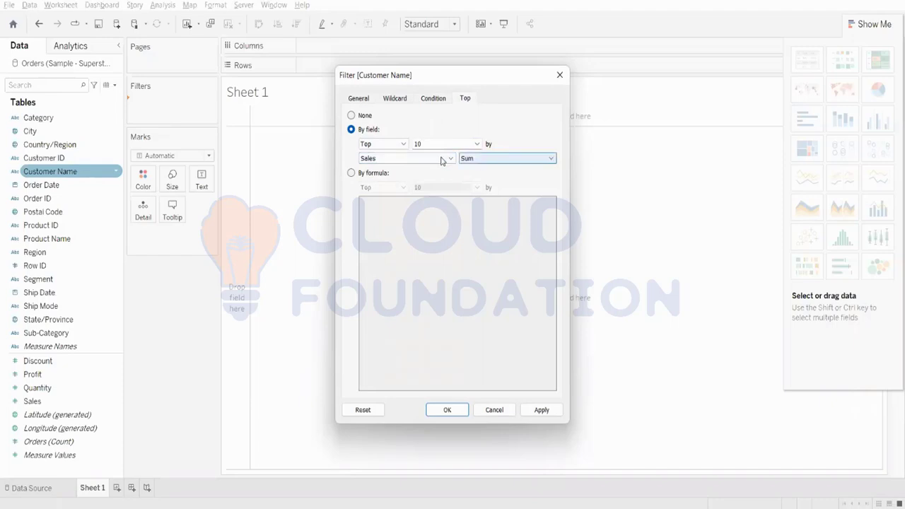
pyautogui.click(540, 410)
pyautogui.click(465, 415)
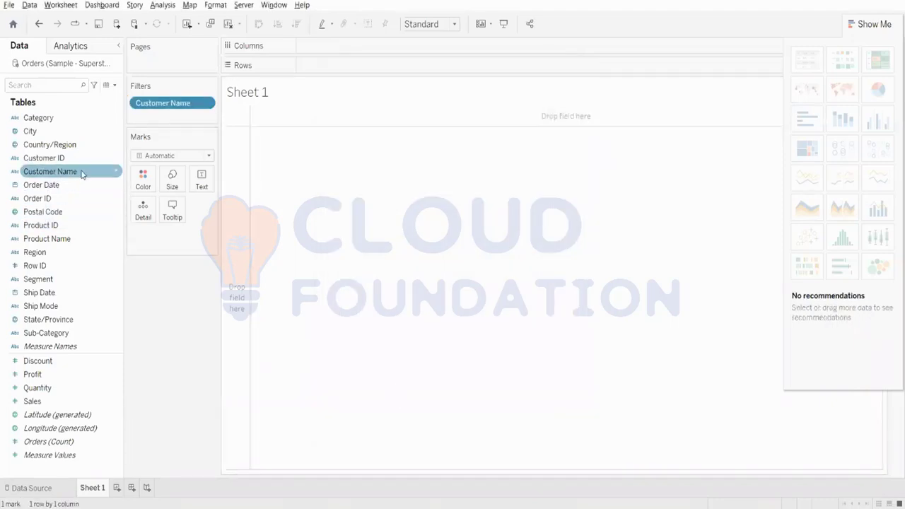
# Step: Place Customer Name and the sum of Sales on the rows and present them as a text table
pyautogui.moveTo(81, 172); pyautogui.dragTo(344, 66)
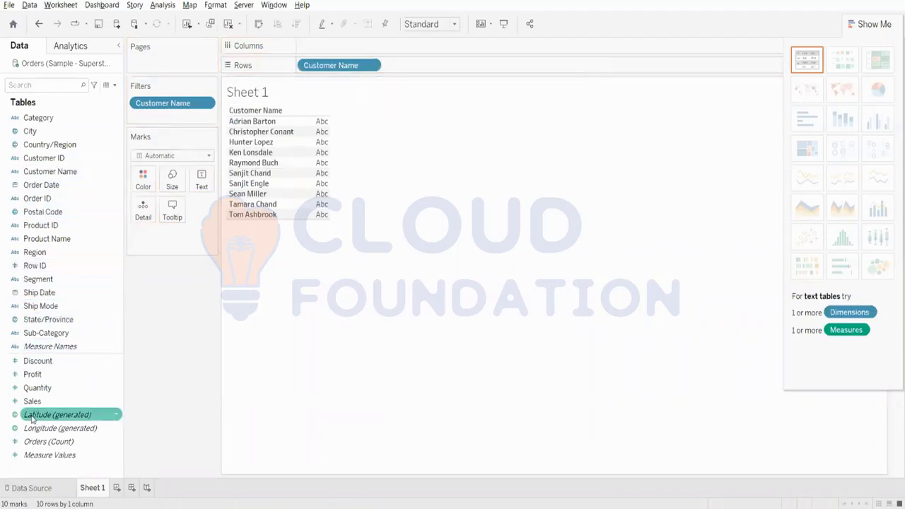
pyautogui.moveTo(33, 401); pyautogui.dragTo(406, 66)
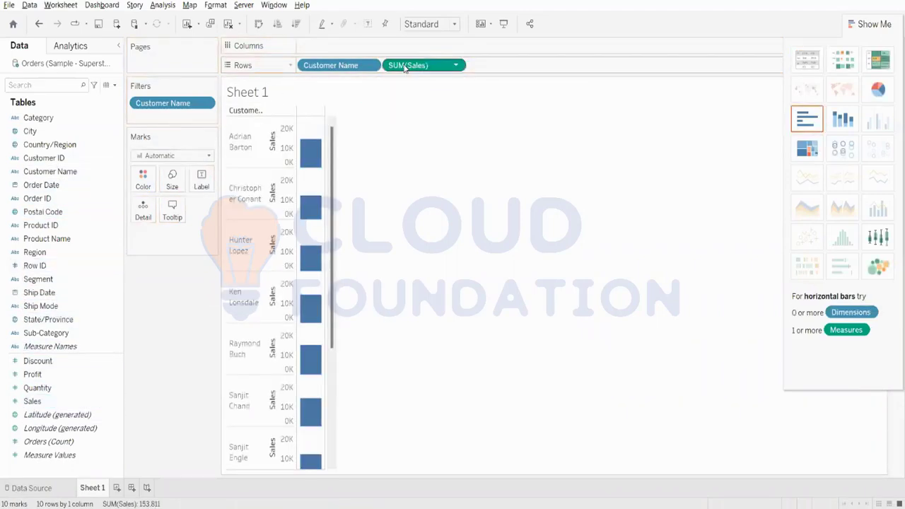
pyautogui.click(806, 59)
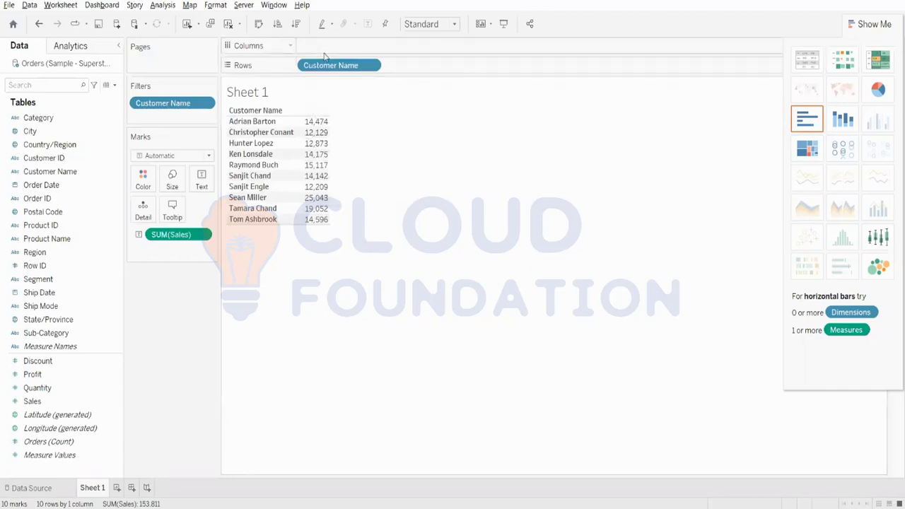
# Step: Clear the sheet by removing Customer Name from the rows and filters and the sum of Sales from the marks
pyautogui.moveTo(311, 65); pyautogui.dragTo(188, 113)
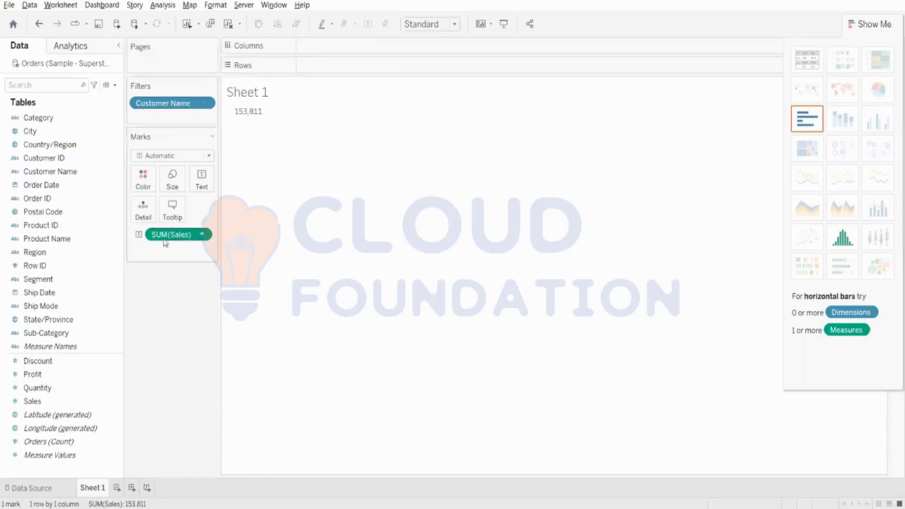
pyautogui.moveTo(200, 234); pyautogui.dragTo(64, 241)
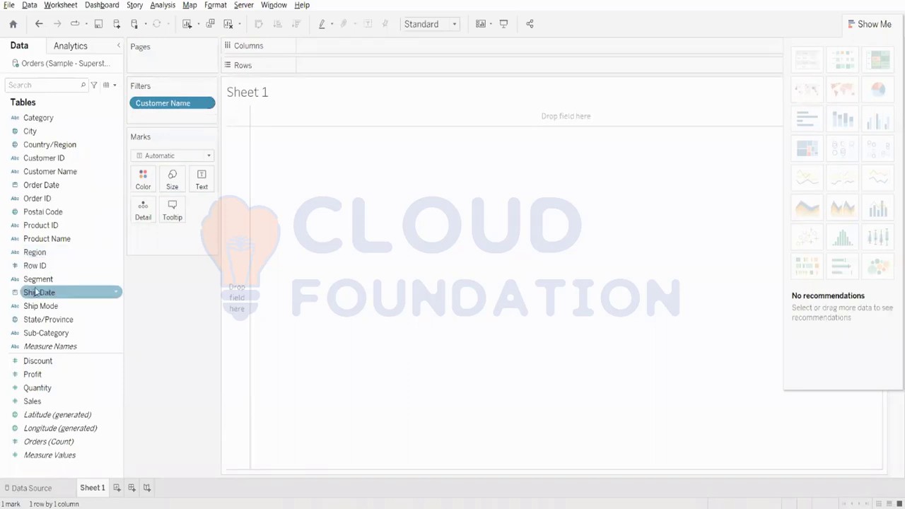
pyautogui.moveTo(174, 104); pyautogui.dragTo(152, 56)
pyautogui.click(68, 227)
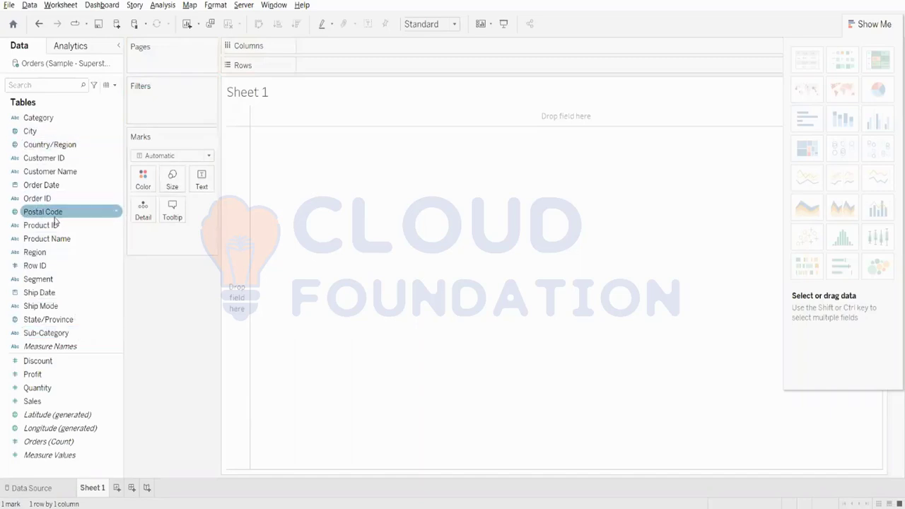
pyautogui.moveTo(58, 172); pyautogui.dragTo(352, 69)
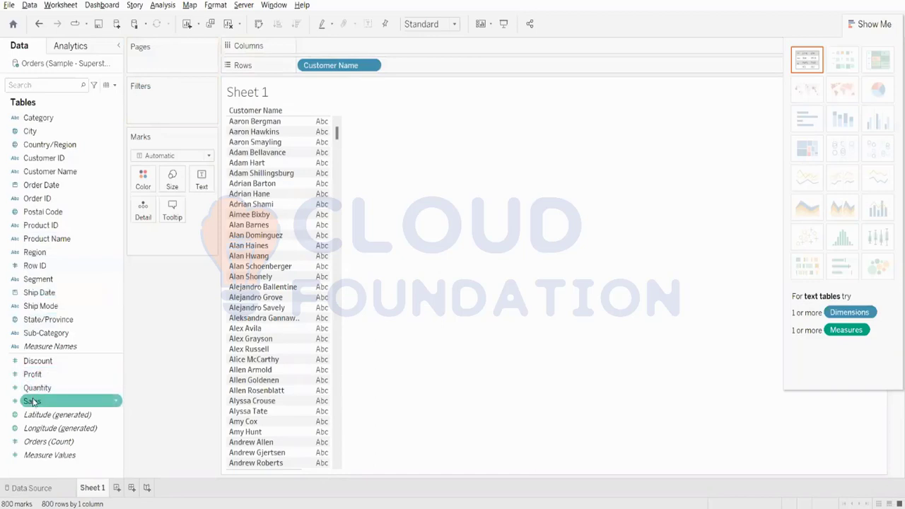
pyautogui.moveTo(33, 403); pyautogui.dragTo(106, 308)
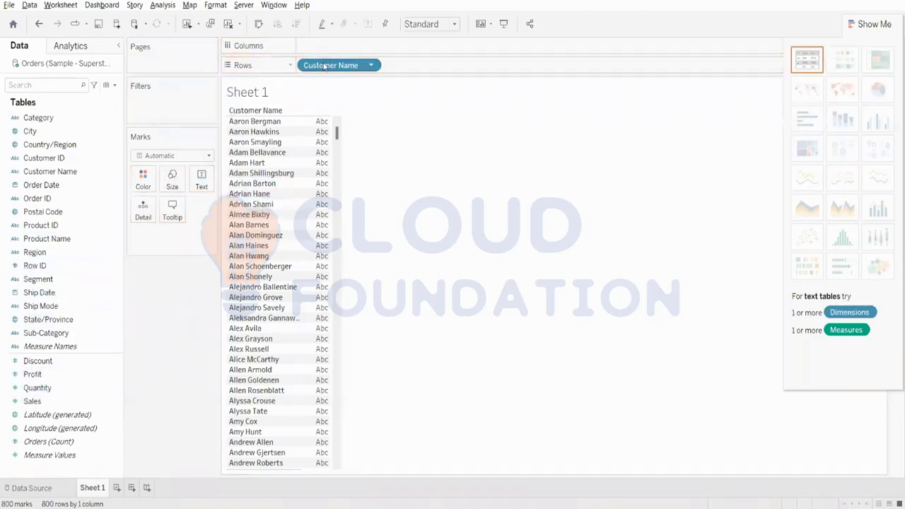
pyautogui.moveTo(323, 67); pyautogui.dragTo(162, 98)
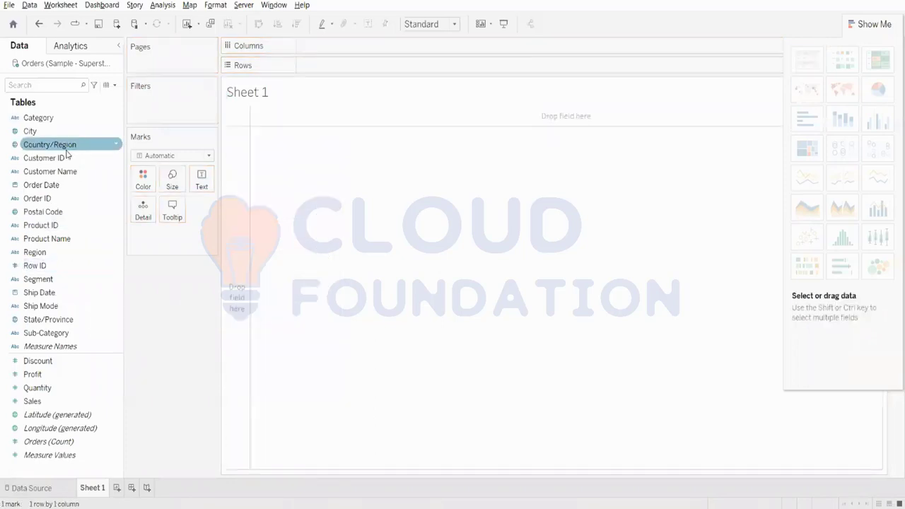
pyautogui.moveTo(53, 171); pyautogui.dragTo(156, 123)
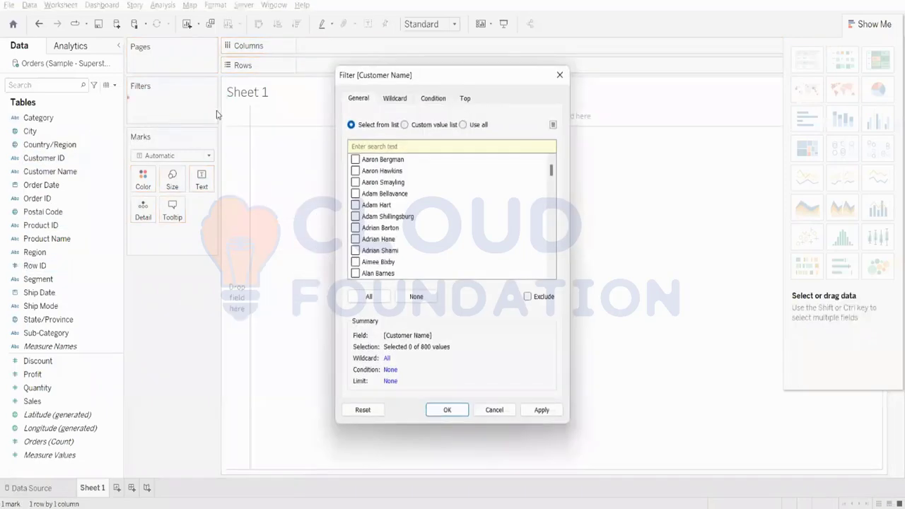
pyautogui.click(559, 75)
# Step: Place Customer Name on the rows and filter all values of Sales to a range of 6,000 to 15,223
pyautogui.moveTo(77, 172); pyautogui.dragTo(382, 65)
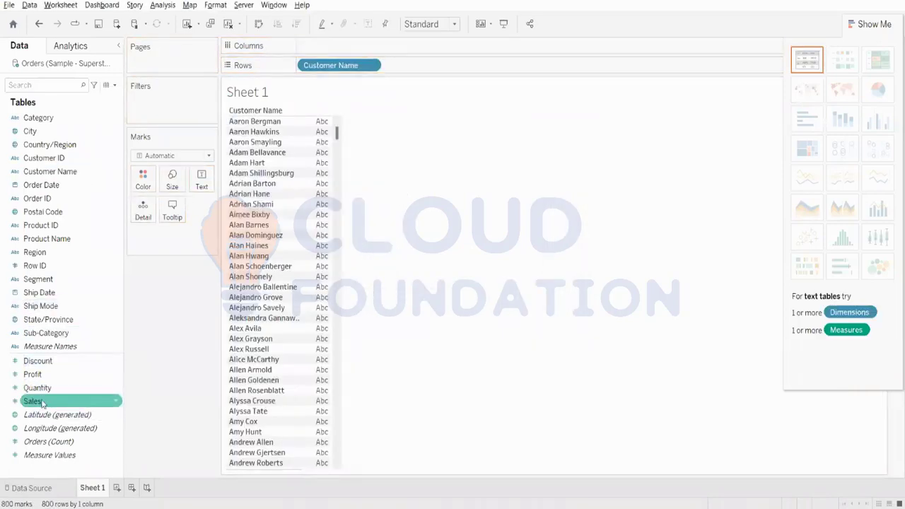
pyautogui.moveTo(42, 403); pyautogui.dragTo(145, 108)
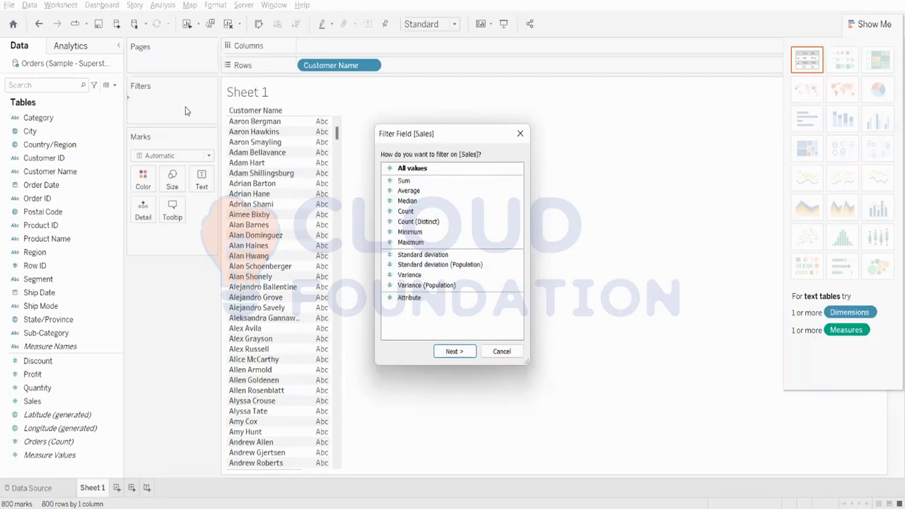
pyautogui.click(456, 352)
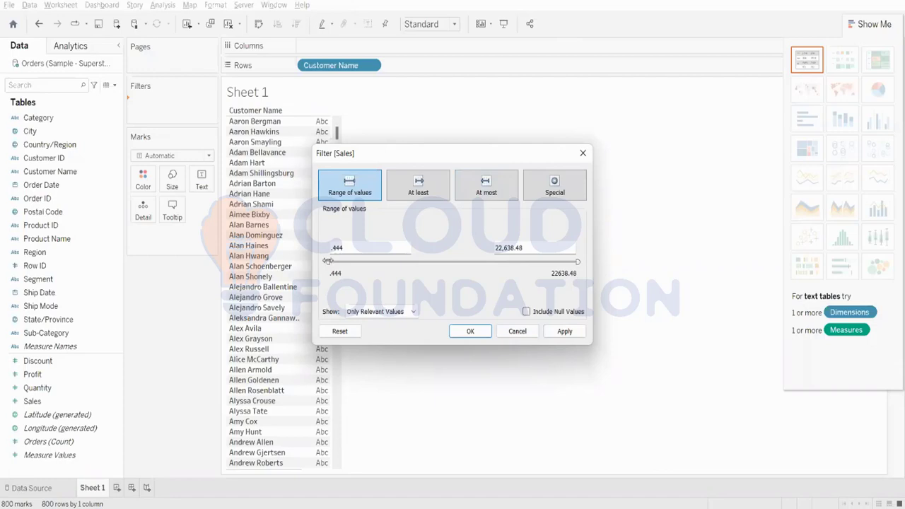
pyautogui.moveTo(328, 262); pyautogui.dragTo(394, 260)
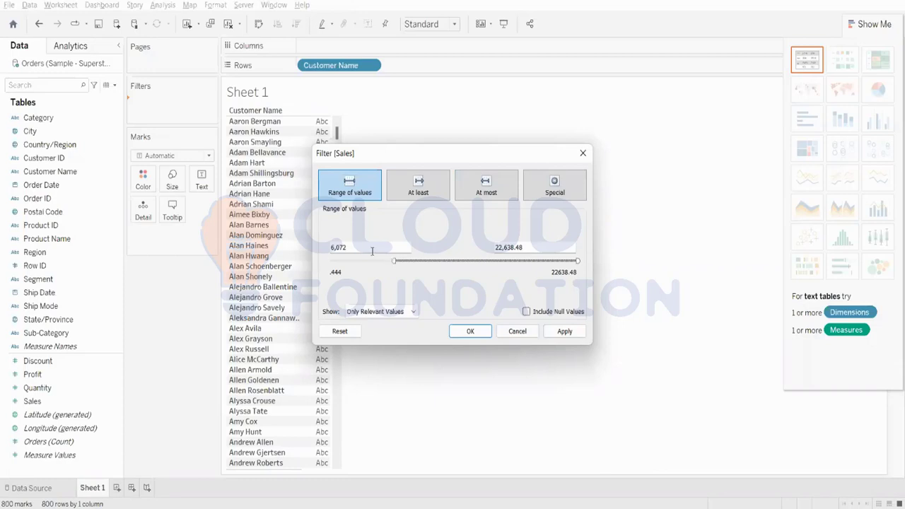
pyautogui.click(365, 247)
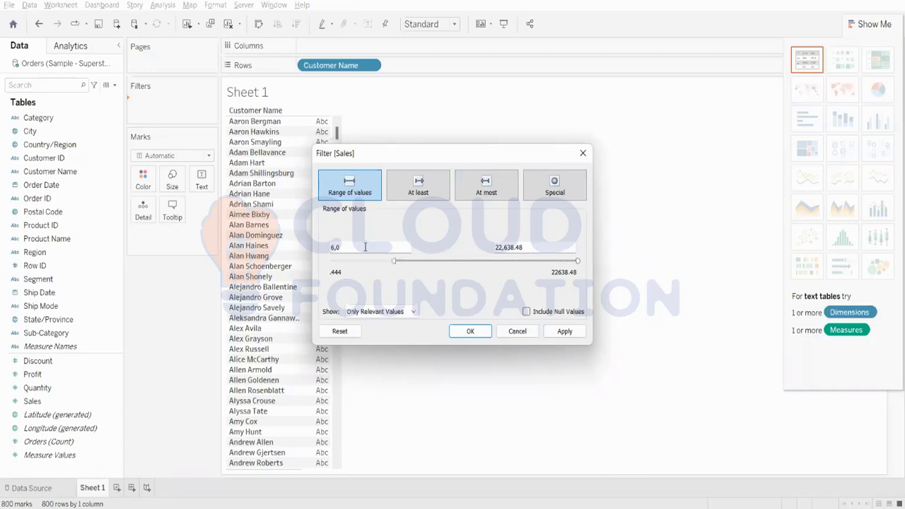
pyautogui.click(446, 238)
pyautogui.moveTo(577, 261); pyautogui.dragTo(497, 269)
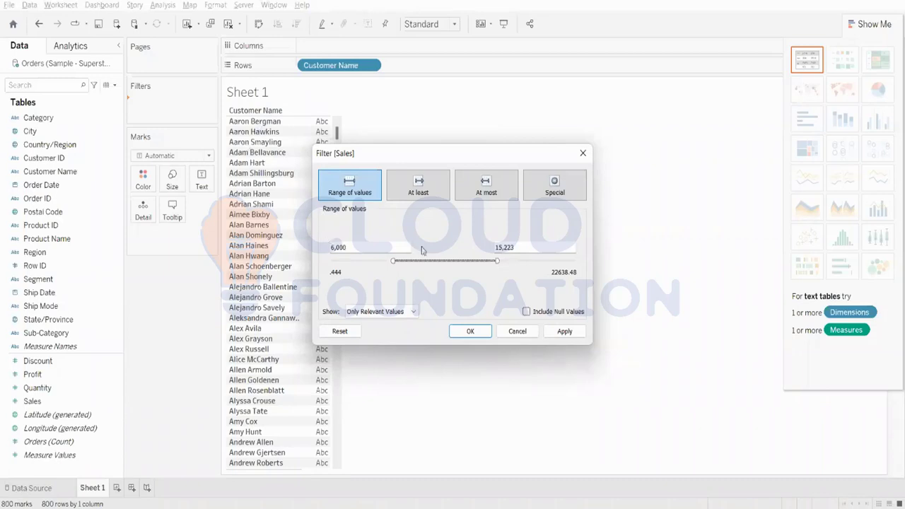
pyautogui.click(563, 331)
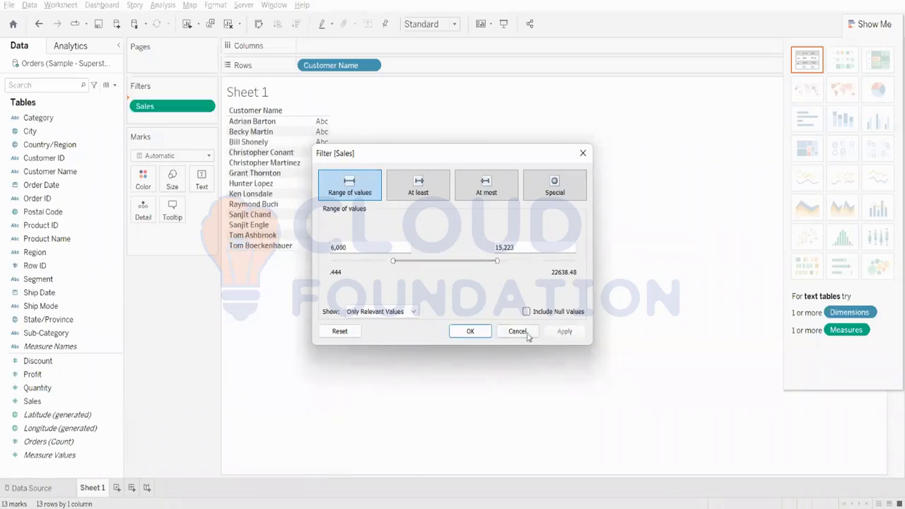
pyautogui.click(470, 331)
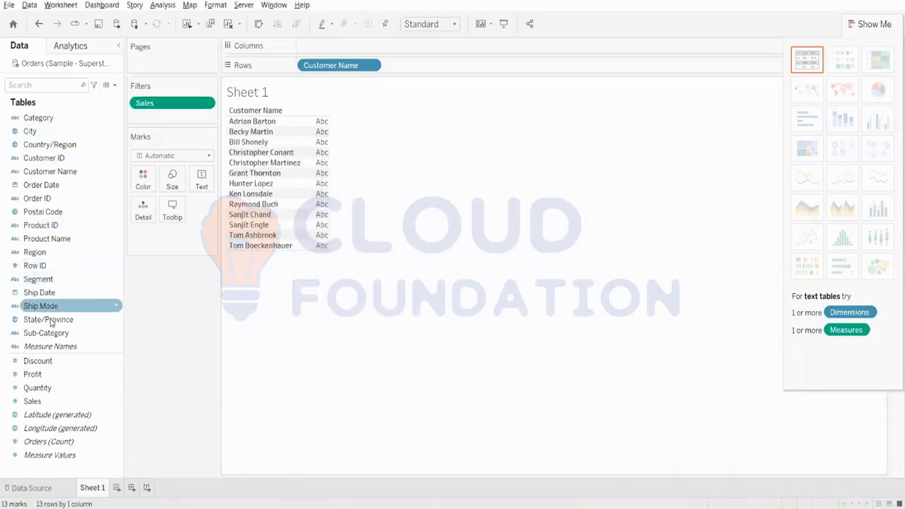
# Step: Show the sum of Sales as text for each customer and change the Sales filter to at least 6,000
pyautogui.moveTo(44, 405); pyautogui.dragTo(196, 184)
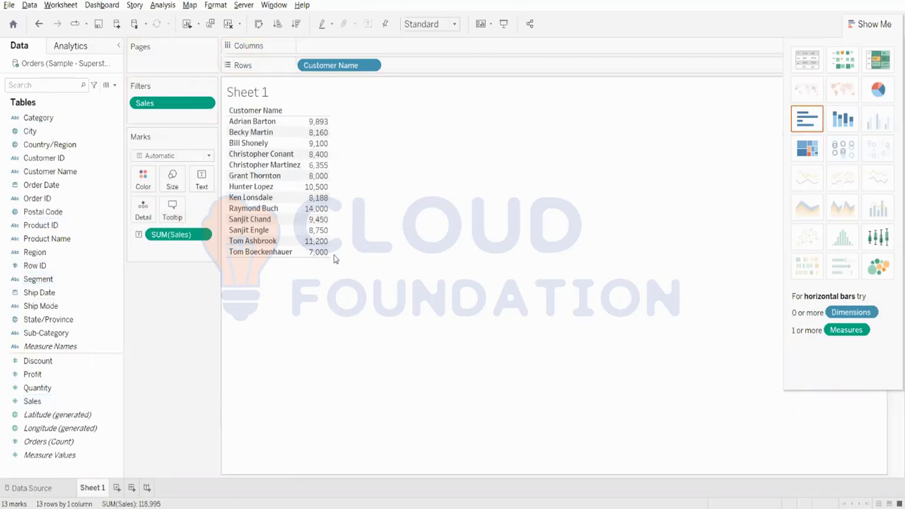
pyautogui.rightClick(179, 104)
pyautogui.click(208, 109)
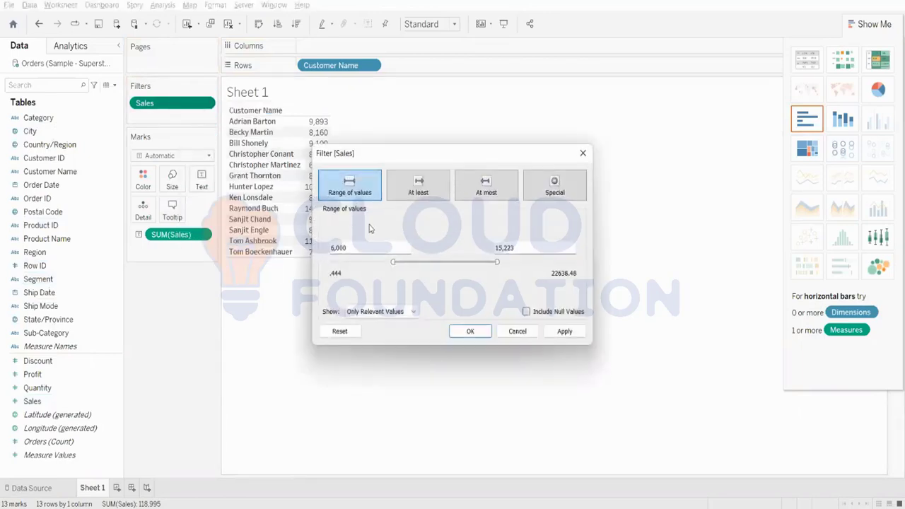
pyautogui.click(418, 192)
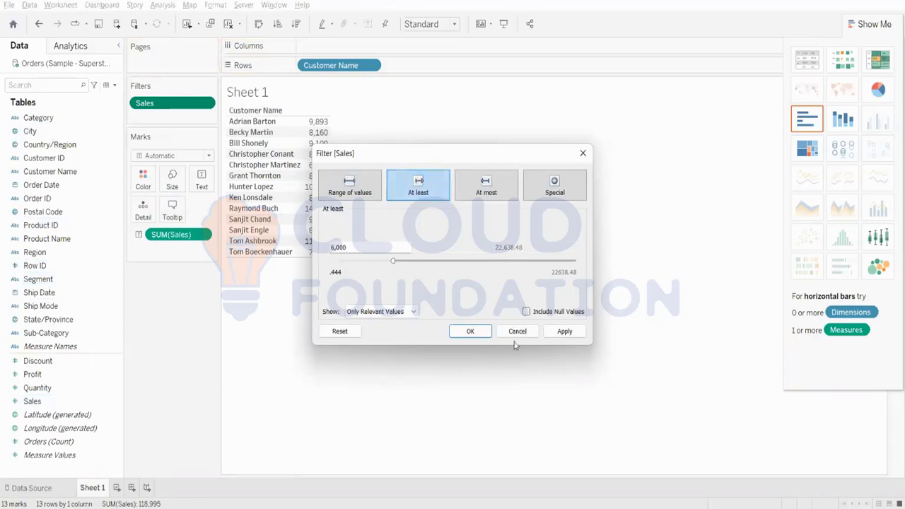
pyautogui.click(563, 331)
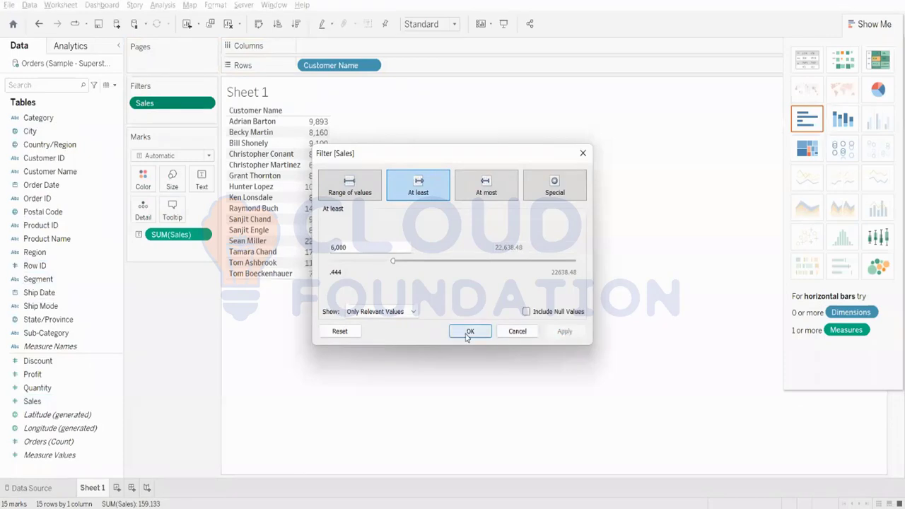
# Step: Confirm the Sales filter of at least 6,000 and inspect individual customers' sales in the table
pyautogui.click(467, 331)
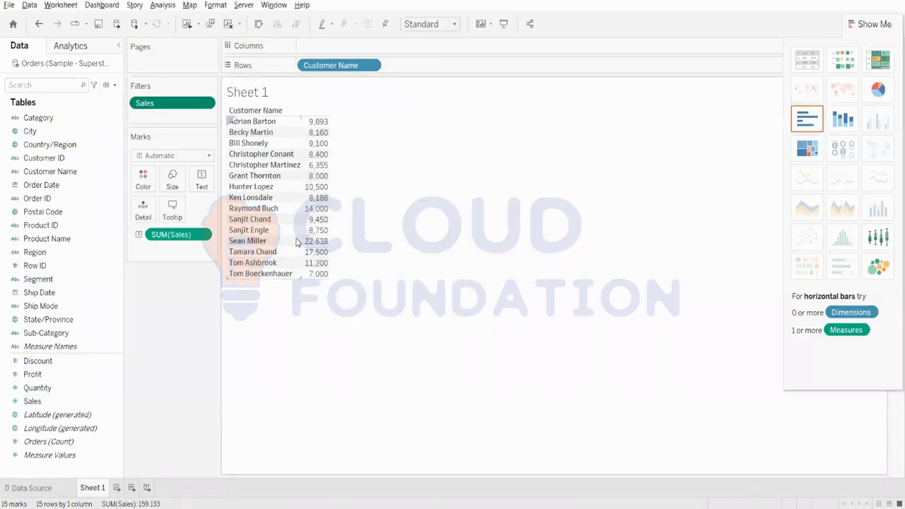
pyautogui.moveTo(308, 242)
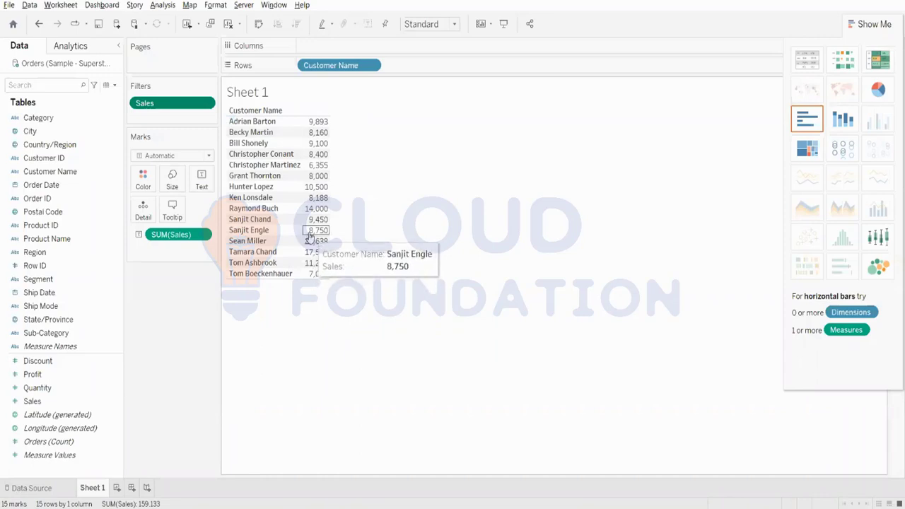
pyautogui.moveTo(311, 226)
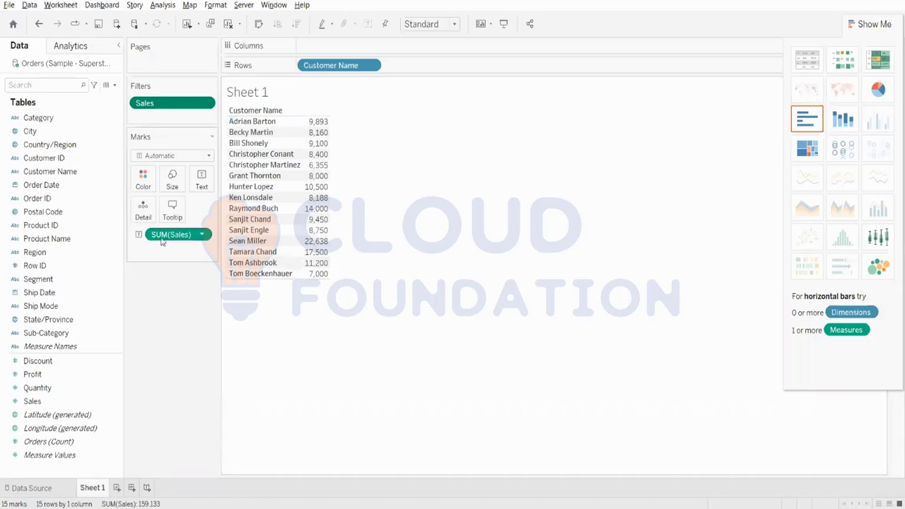
# Step: Change the Sales filter to at most 18,000 and look through the listed customers' sales
pyautogui.rightClick(148, 110)
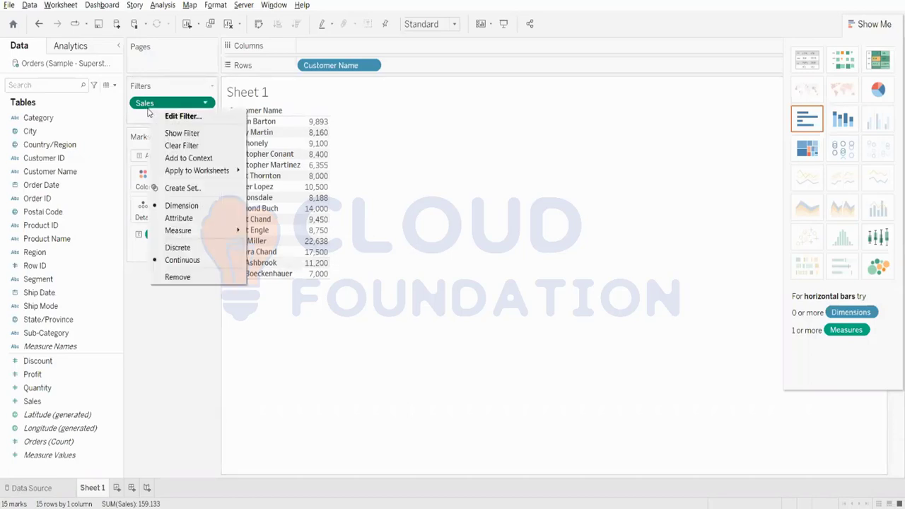
pyautogui.click(197, 122)
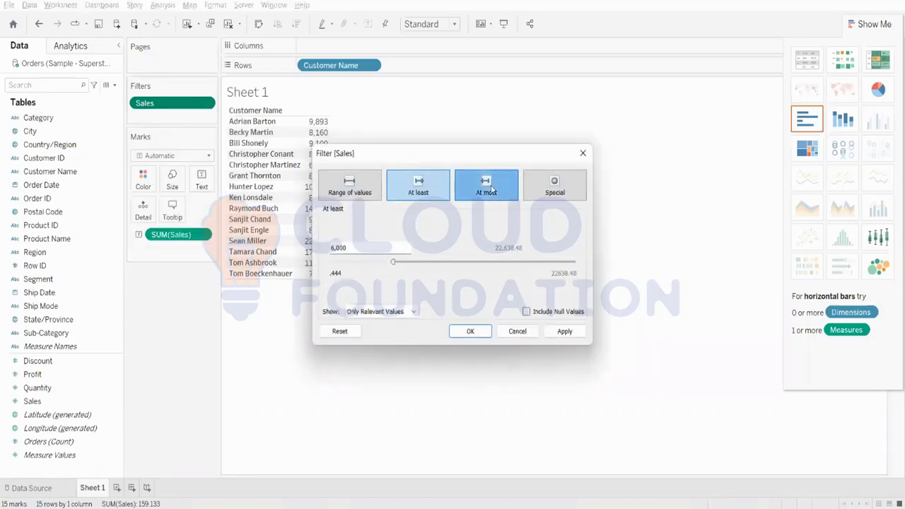
pyautogui.click(492, 188)
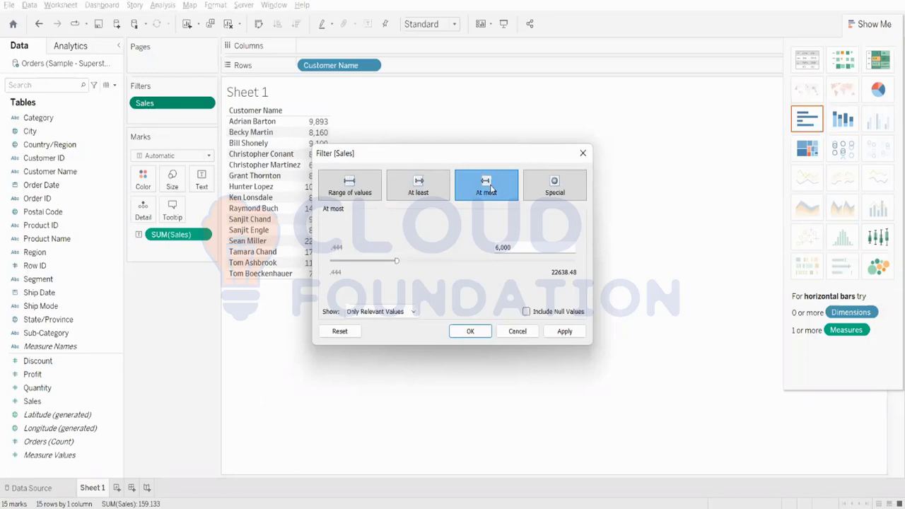
pyautogui.moveTo(515, 248); pyautogui.dragTo(480, 248)
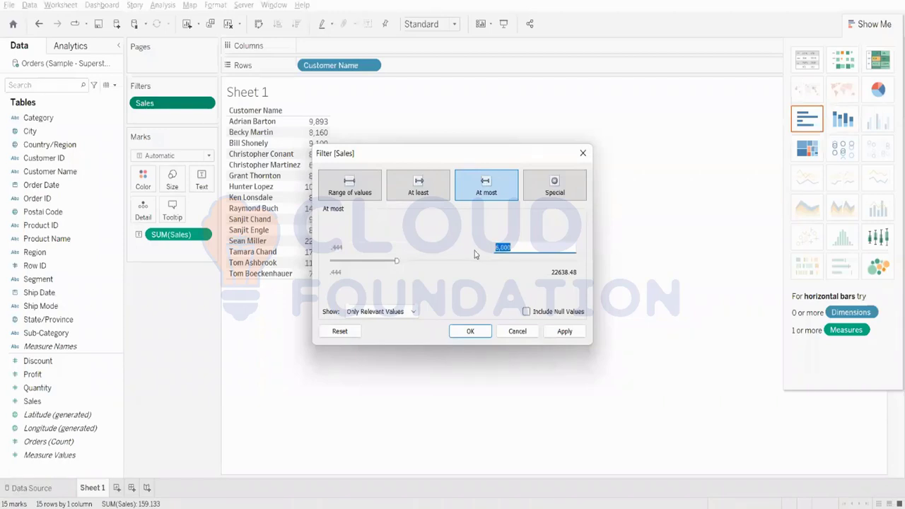
pyautogui.write('18000')
pyautogui.press('Tab')
pyautogui.click(564, 331)
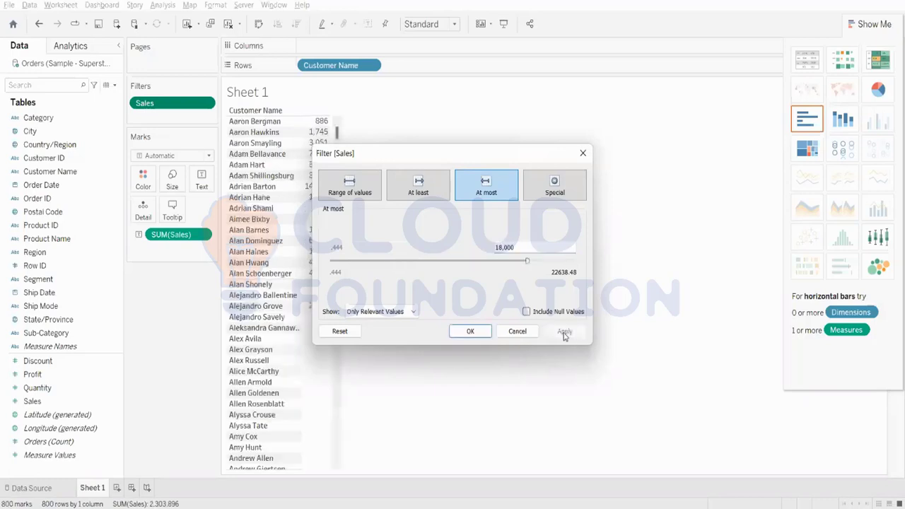
pyautogui.click(477, 336)
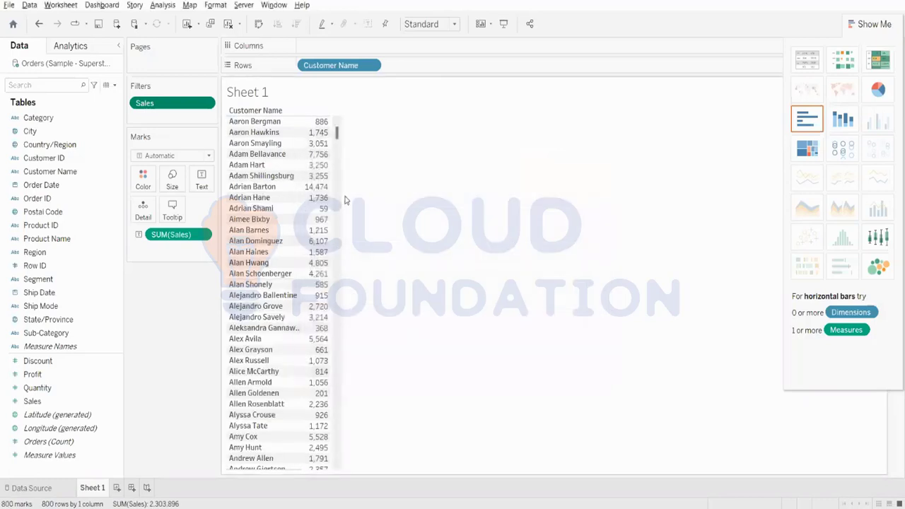
pyautogui.moveTo(306, 133)
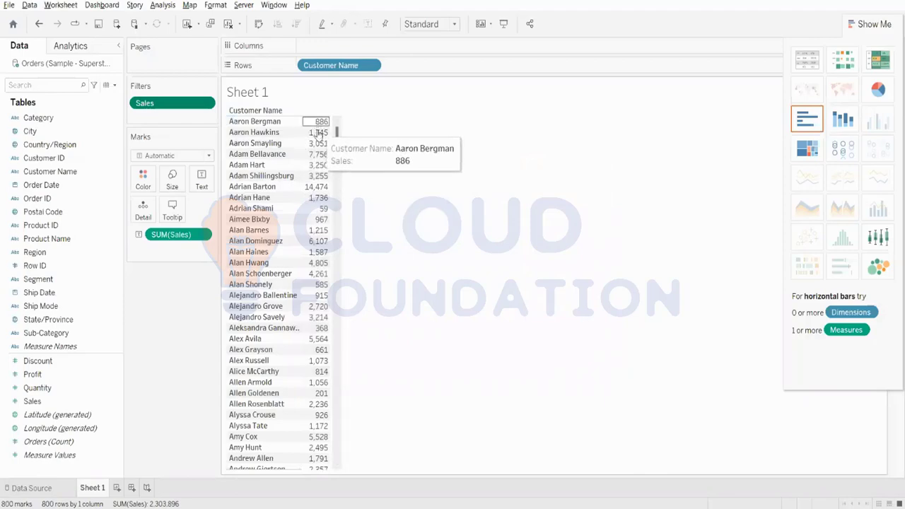
pyautogui.scroll(-15, 299, 260)
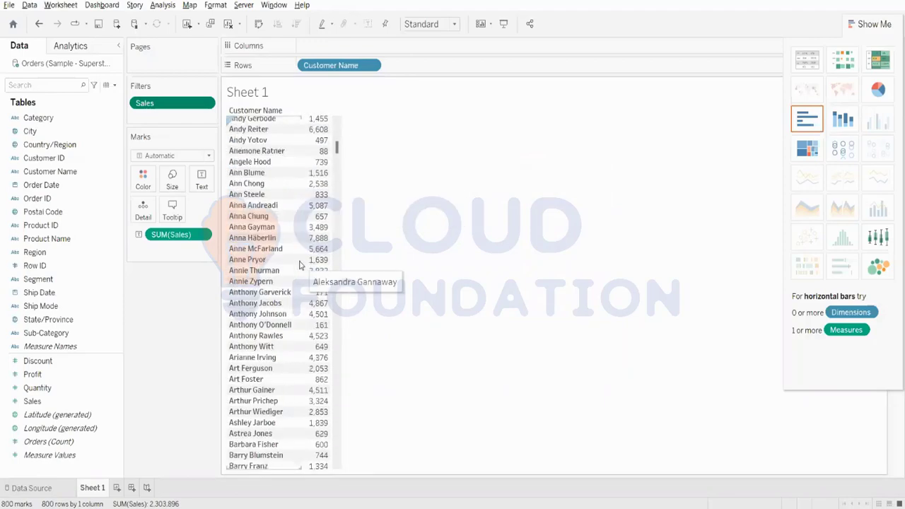
pyautogui.scroll(15, 299, 264)
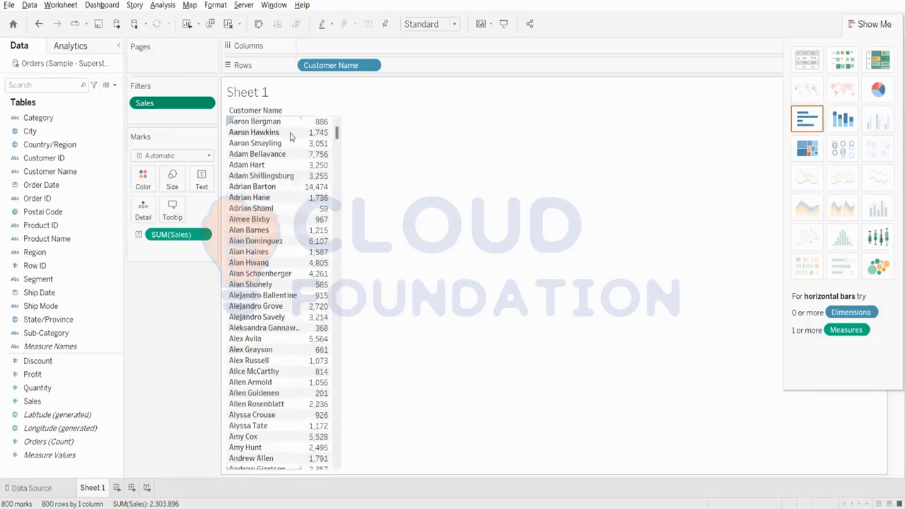
# Step: Examine the Sales filter's Special options for null, non-null and all values without applying any of them
pyautogui.rightClick(173, 106)
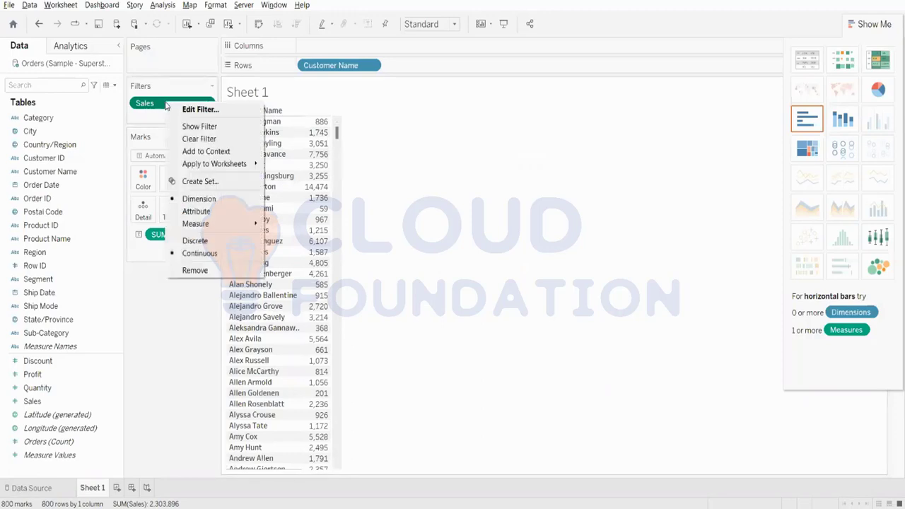
pyautogui.click(173, 108)
pyautogui.click(548, 188)
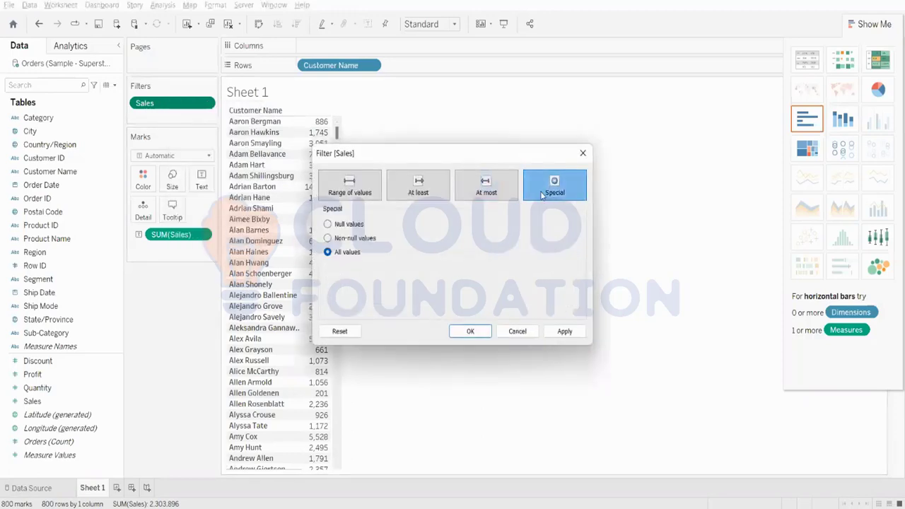
pyautogui.click(334, 225)
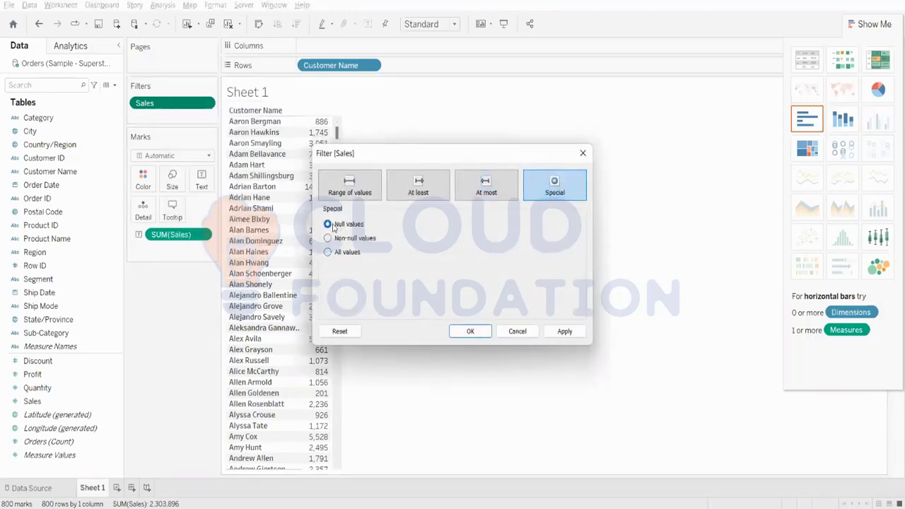
pyautogui.click(367, 239)
pyautogui.click(349, 225)
pyautogui.click(350, 240)
pyautogui.click(351, 253)
pyautogui.click(342, 225)
pyautogui.click(345, 239)
pyautogui.click(354, 228)
pyautogui.click(530, 331)
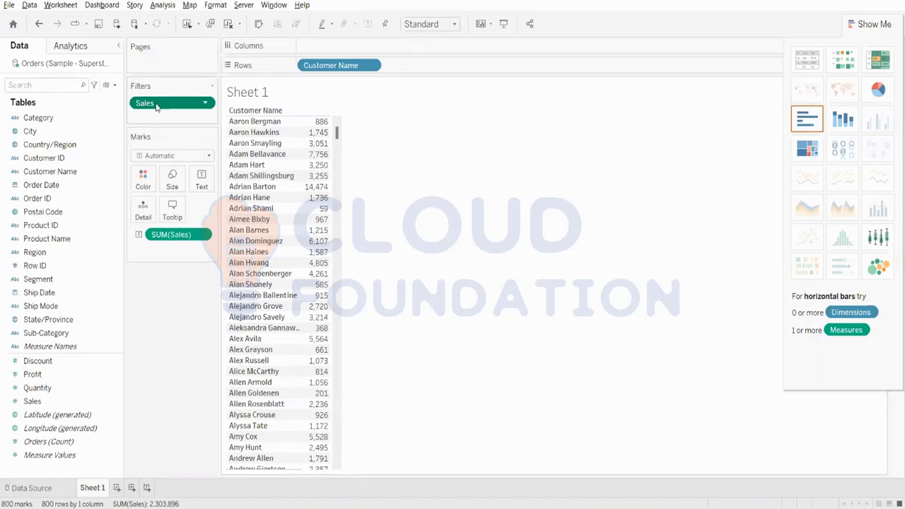
# Step: Clear the sheet by removing the Sales filter, Customer Name from the rows and the sum of Sales from the marks
pyautogui.moveTo(140, 105); pyautogui.dragTo(382, 31)
pyautogui.moveTo(339, 65); pyautogui.dragTo(197, 219)
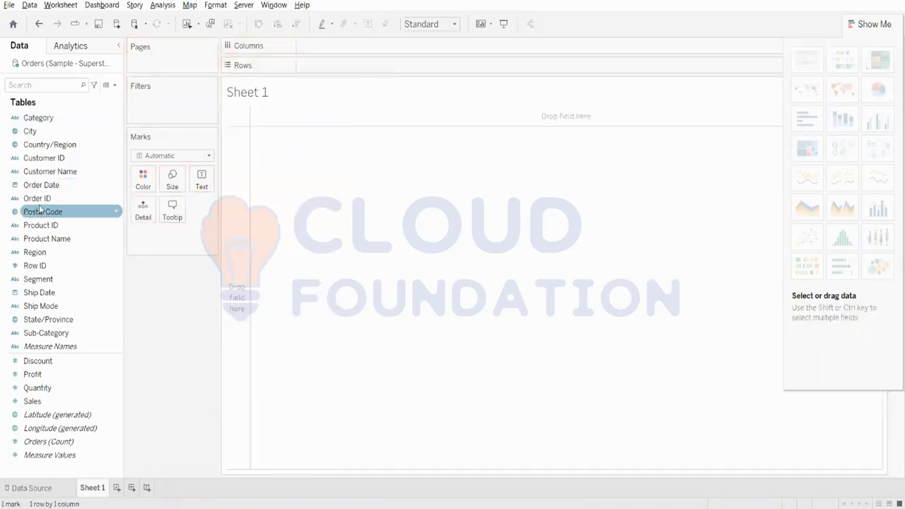
# Step: Start a Range of Dates filter on Order Date and review its special, ending date, starting date, range and relative date options
pyautogui.moveTo(43, 184); pyautogui.dragTo(140, 99)
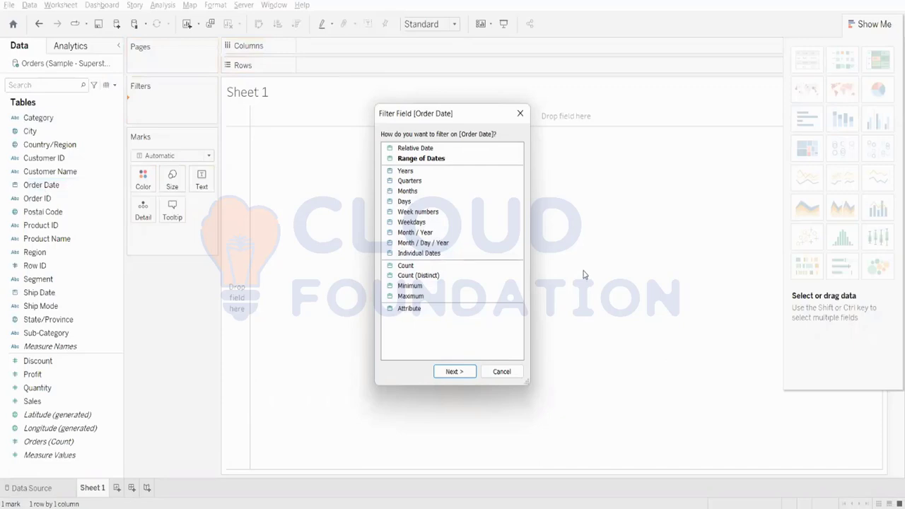
pyautogui.click(470, 370)
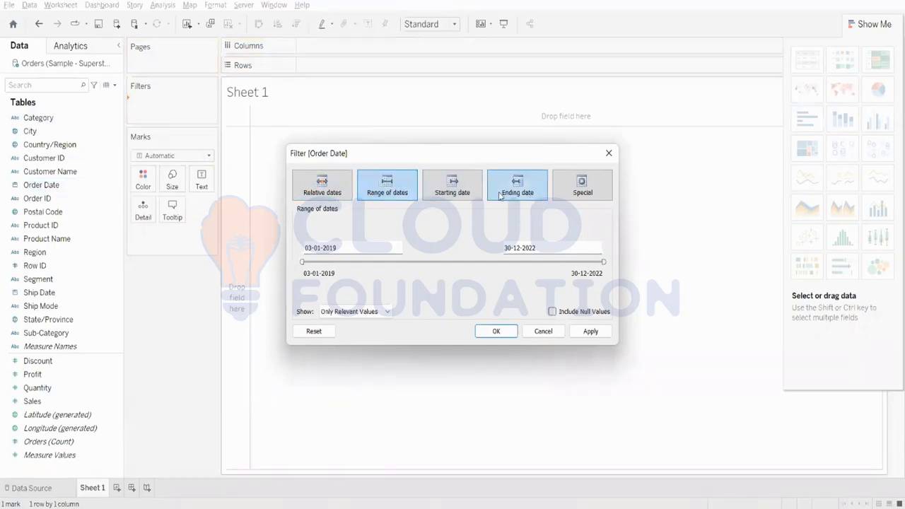
pyautogui.click(569, 194)
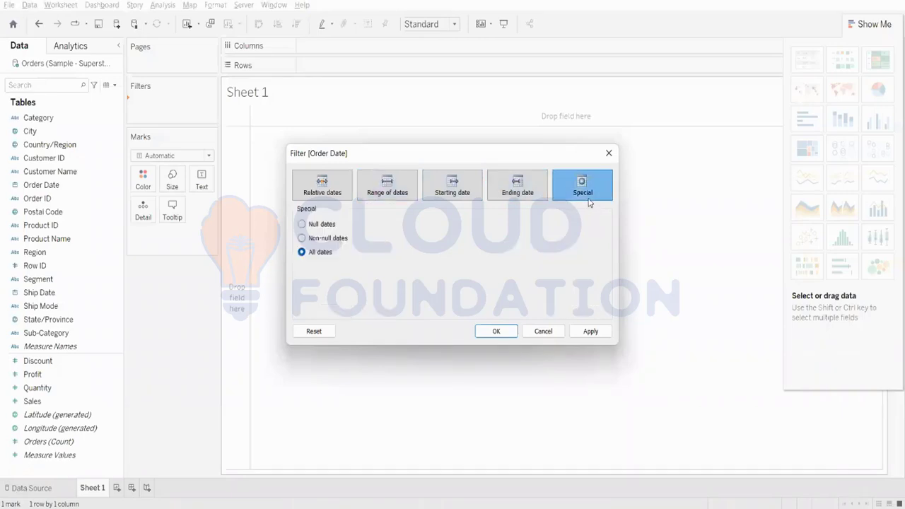
pyautogui.click(516, 187)
pyautogui.click(452, 187)
pyautogui.click(377, 188)
pyautogui.click(326, 190)
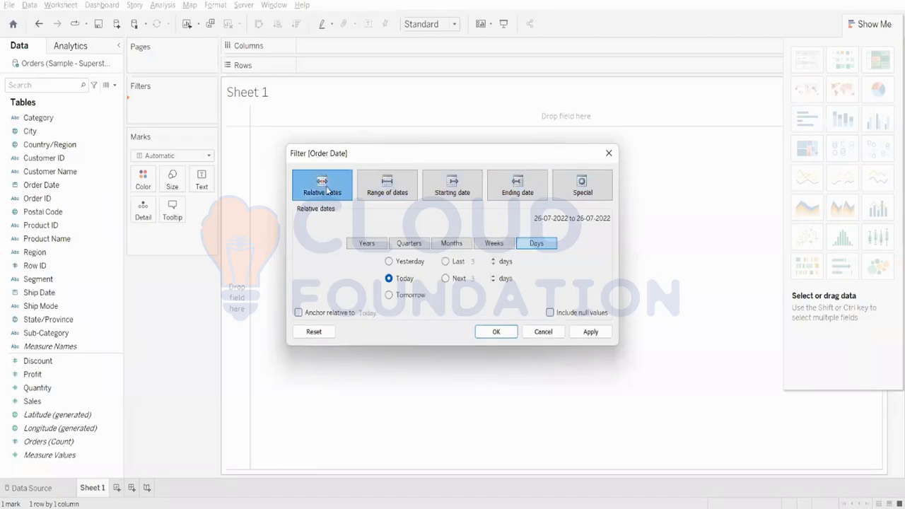